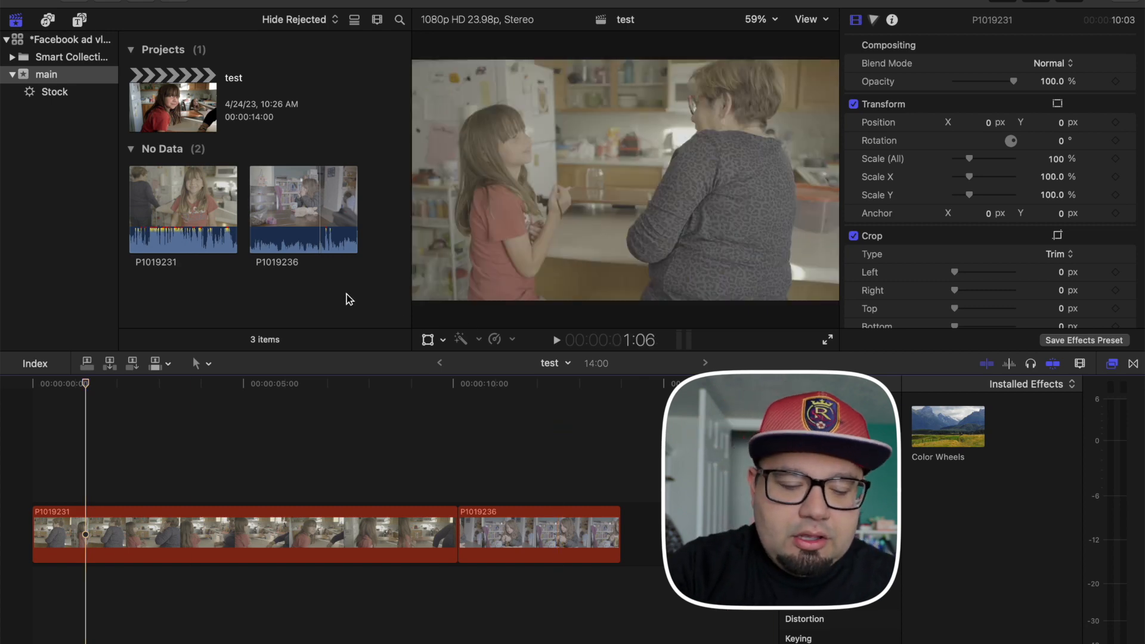
Hide the browser, show the video scopes, and turn on the vectorscope's skin tone indicator
{"action": "key", "text": "ctrl+super+1"}
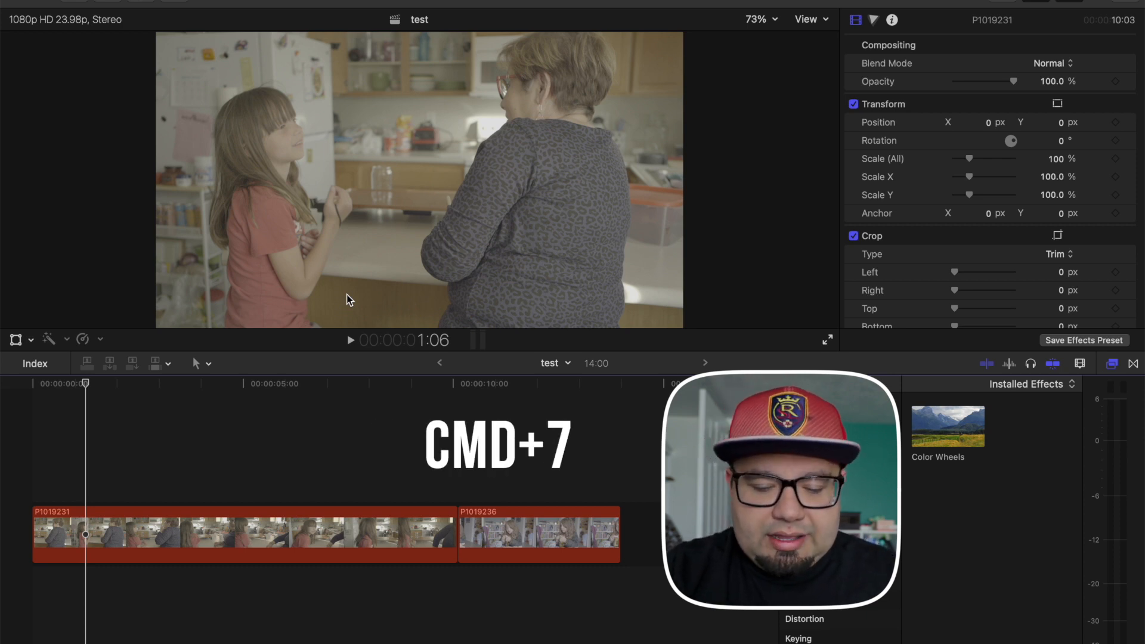
{"action": "key", "text": "super+7"}
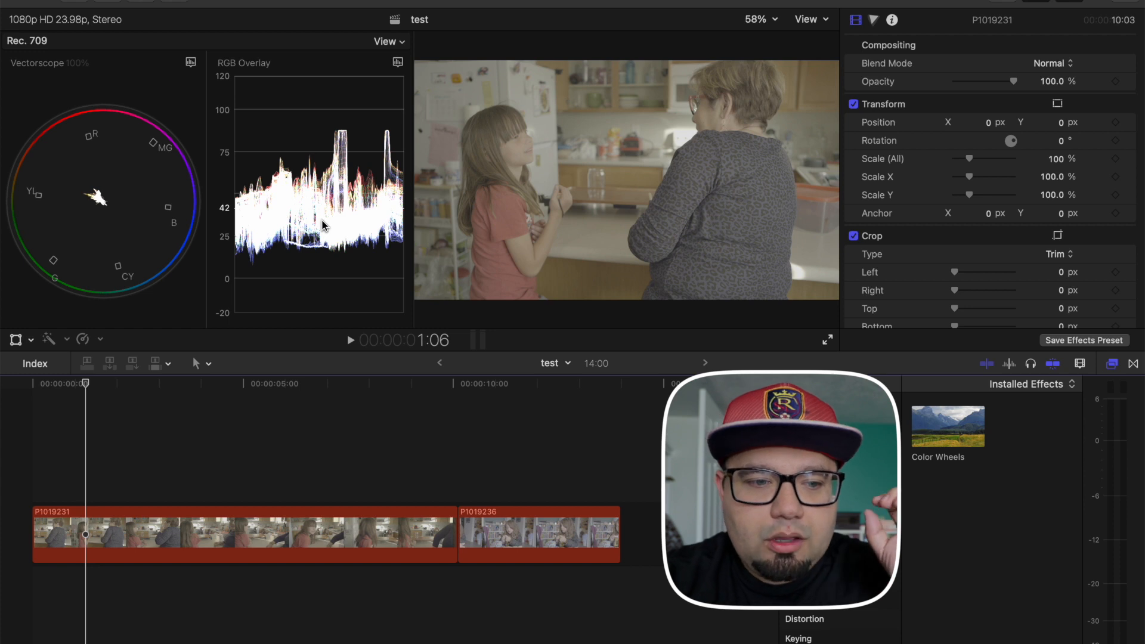
{"action": "left_click", "coordinate": [191, 63]}
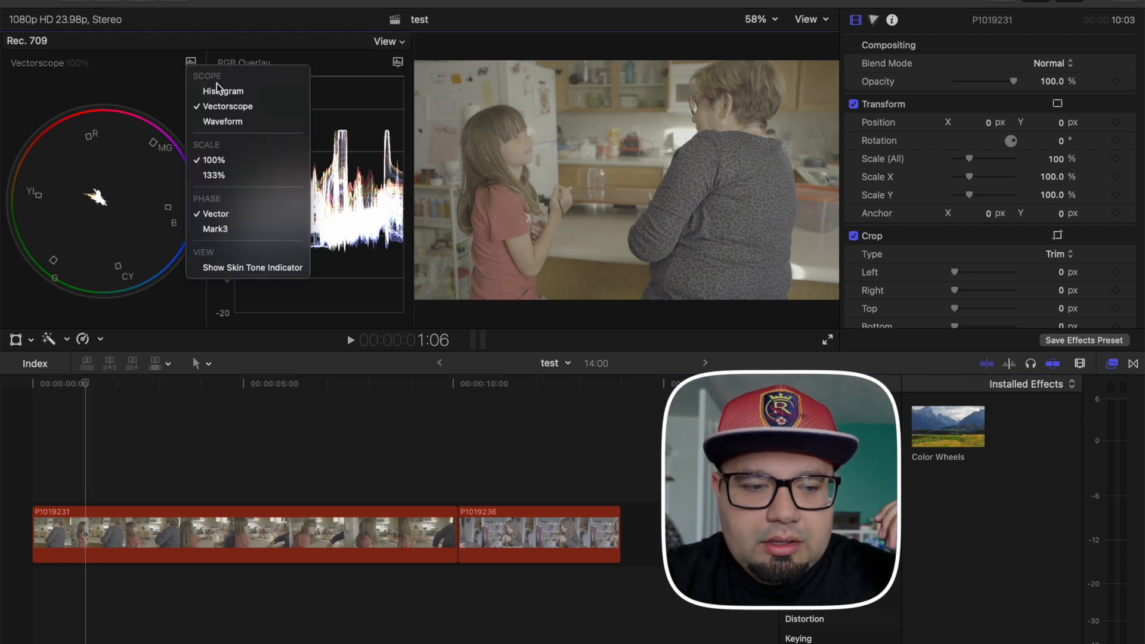
{"action": "left_click", "coordinate": [262, 273]}
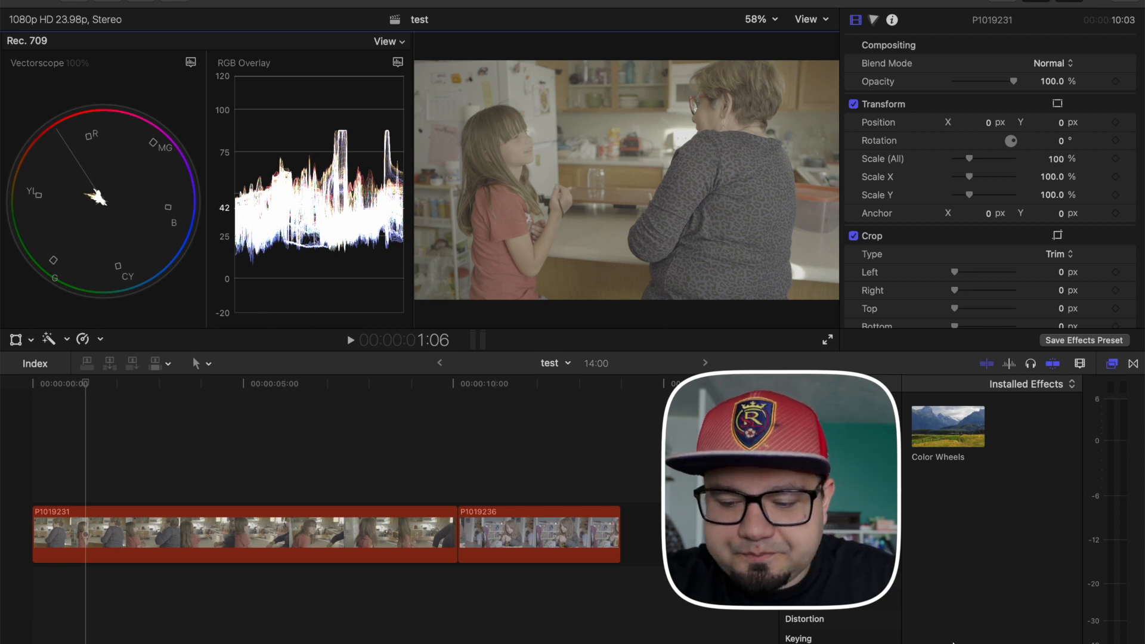
Apply the Panasonic VLOG base effects preset to clips P1019231 and P1019236, and park the playhead on P1019236
{"action": "left_click", "coordinate": [966, 642]}
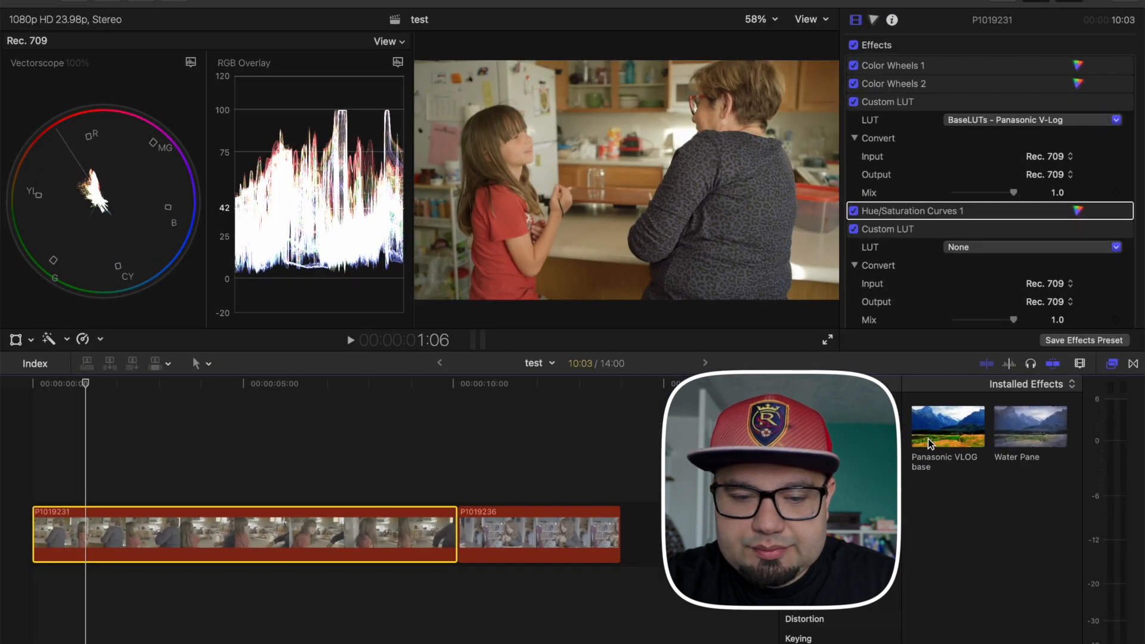
{"action": "left_click", "coordinate": [928, 439]}
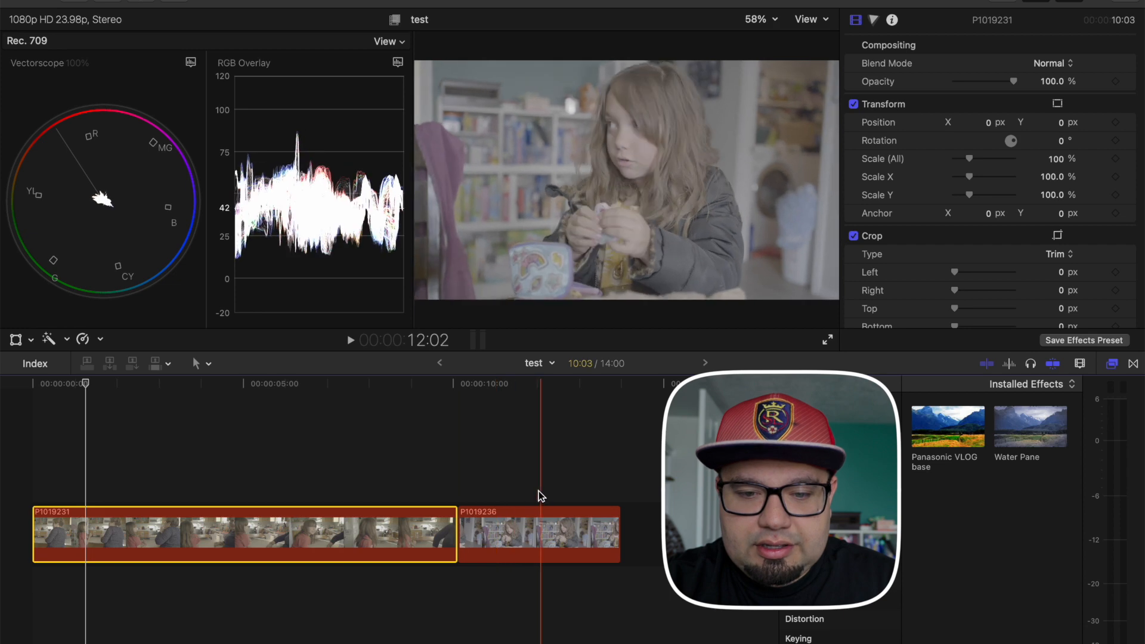
{"action": "left_click_drag", "start_coordinate": [954, 424], "coordinate": [327, 539]}
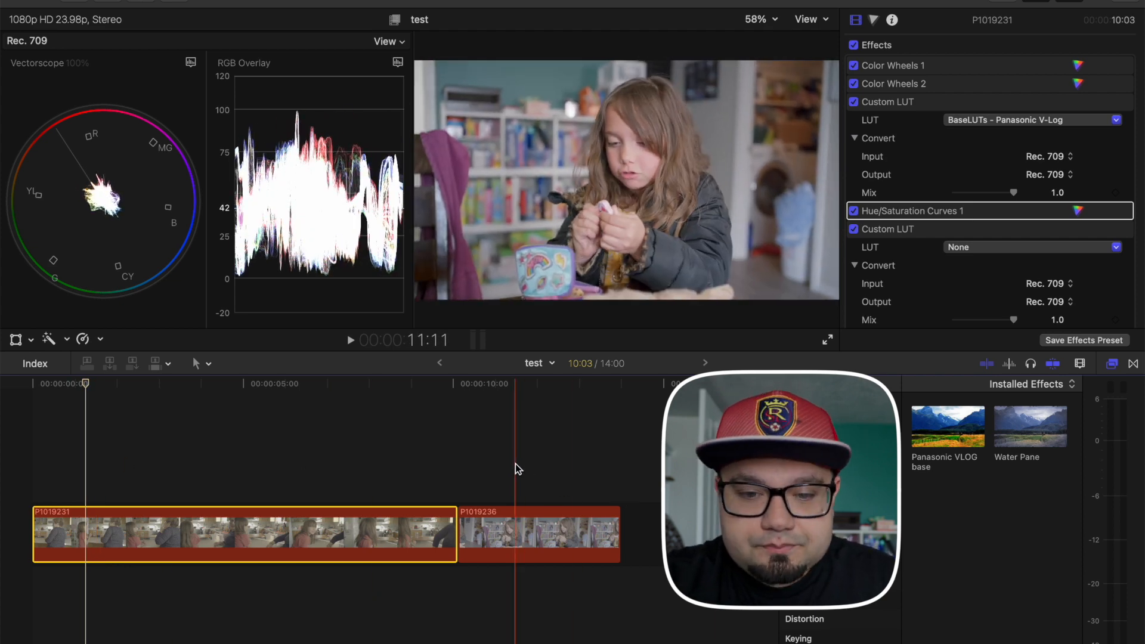
{"action": "left_click", "coordinate": [515, 463]}
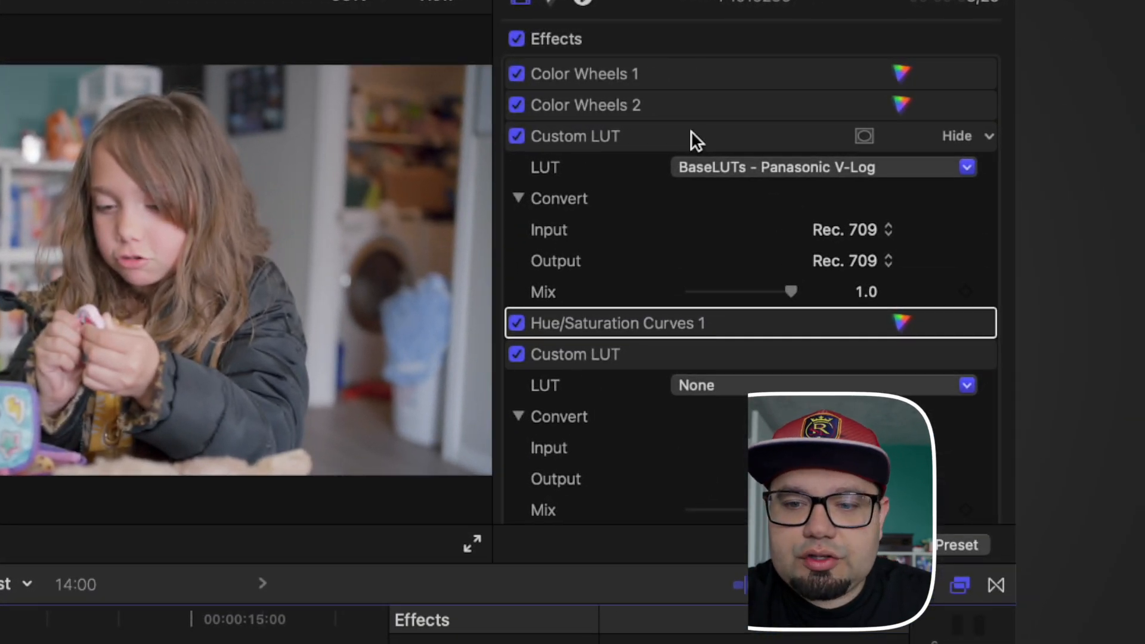
Examine the stack of color wheels, custom LUTs and hue/saturation curves applied to clip P1019236
{"action": "scroll", "coordinate": [719, 133], "scroll_direction": "down", "scroll_amount": 3}
{"action": "scroll", "coordinate": [718, 132], "scroll_direction": "up", "scroll_amount": 3}
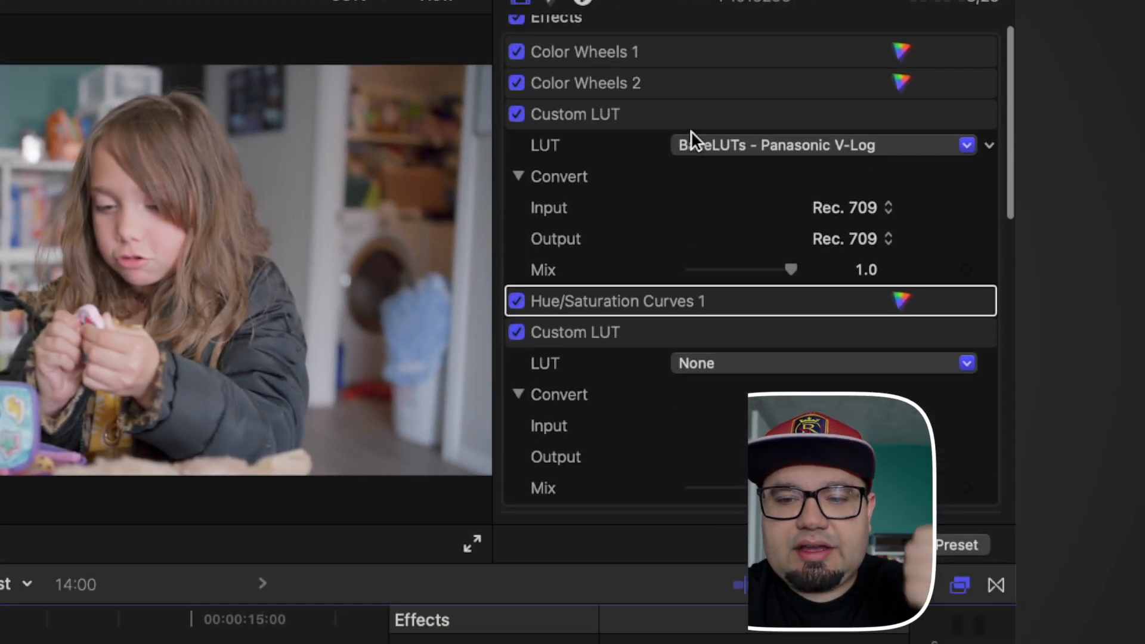
{"action": "scroll", "coordinate": [691, 131], "scroll_direction": "up", "scroll_amount": 1}
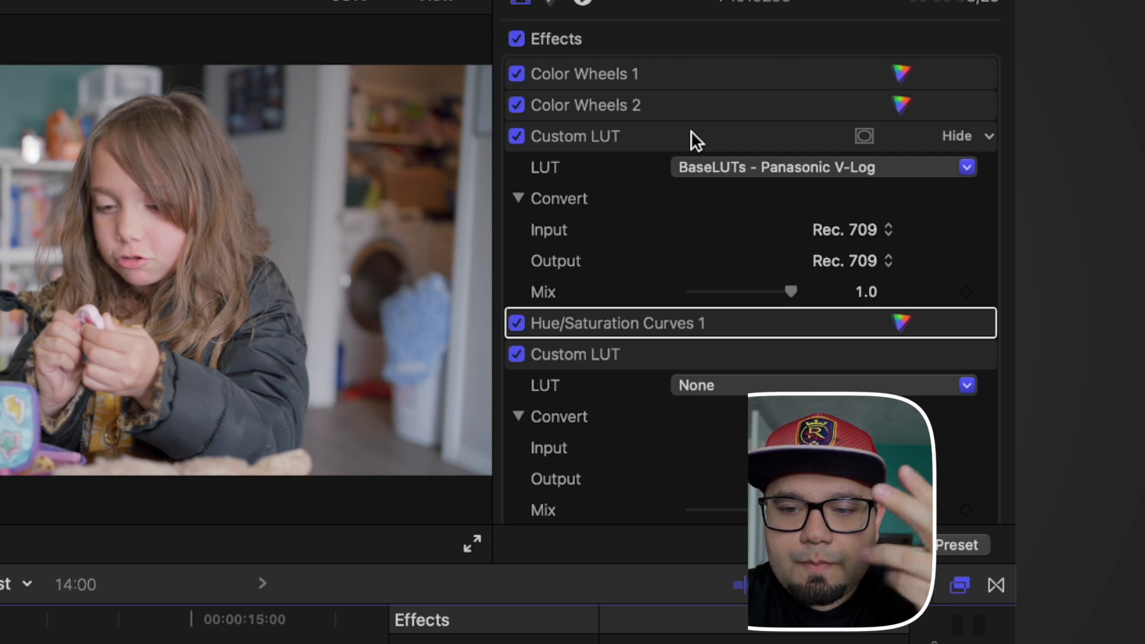
{"action": "scroll", "coordinate": [691, 131], "scroll_direction": "down", "scroll_amount": 4}
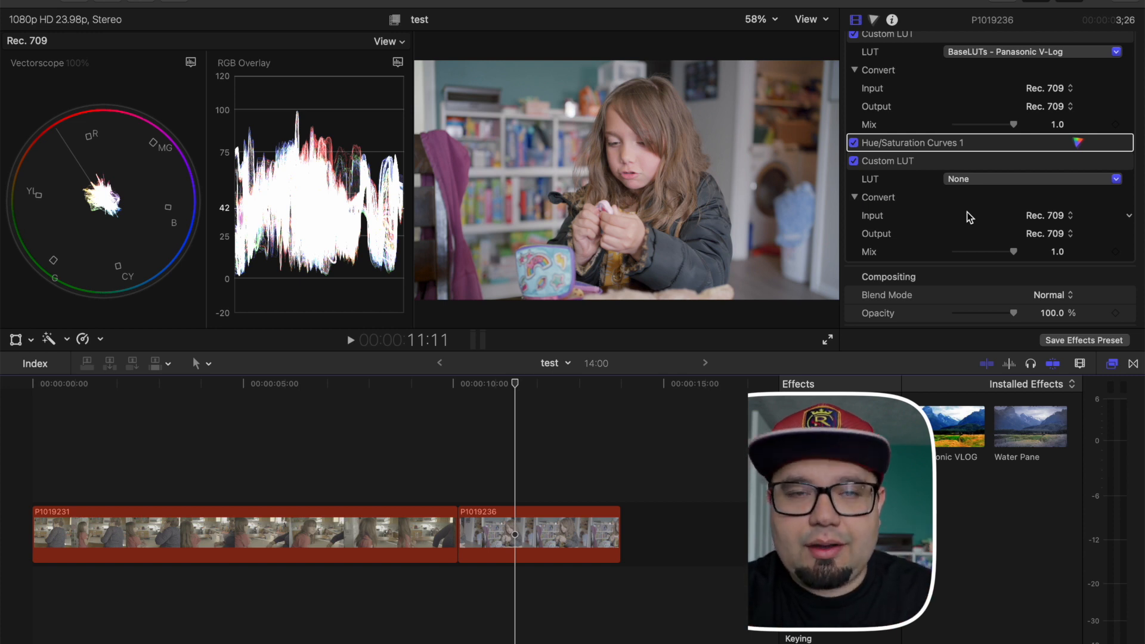
{"action": "mouse_move", "coordinate": [928, 138]}
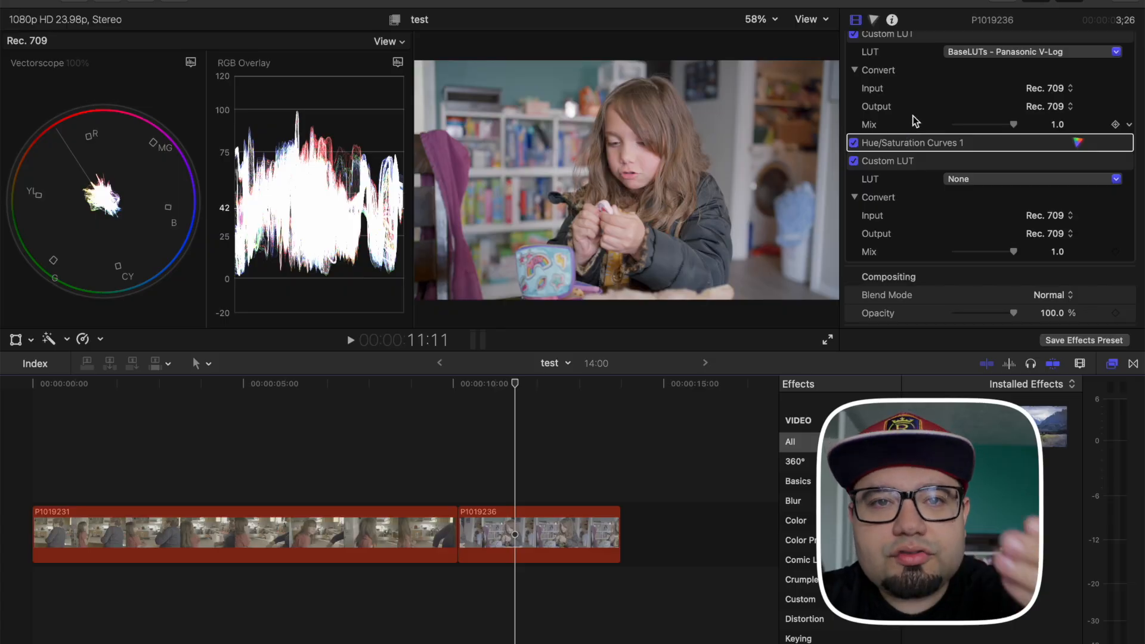
{"action": "scroll", "coordinate": [937, 117], "scroll_direction": "up", "scroll_amount": 3}
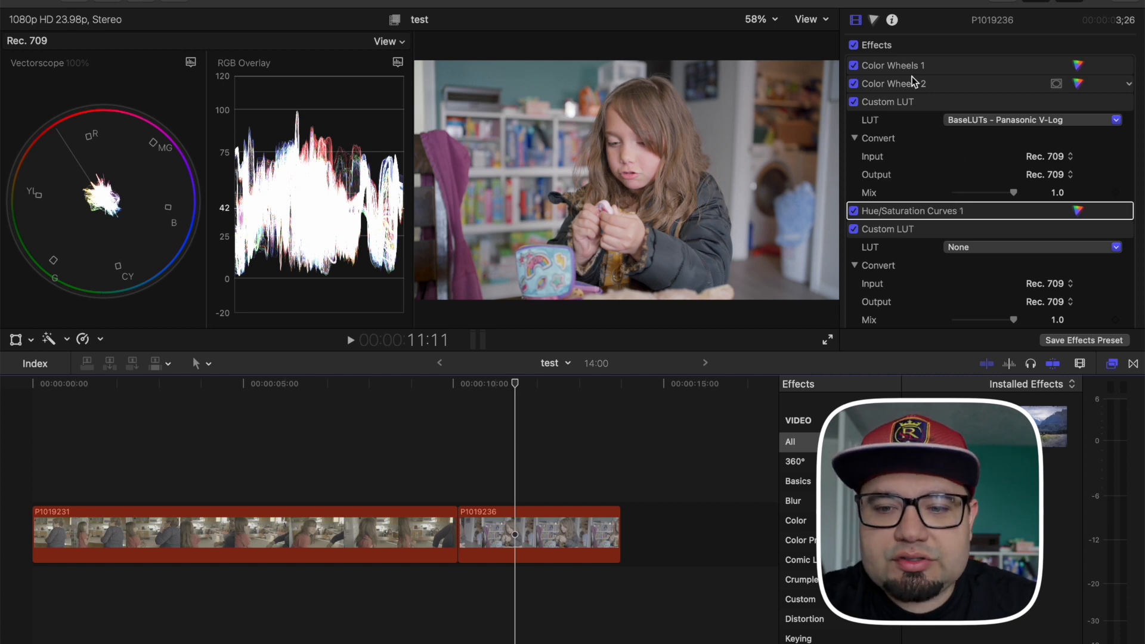
Check clip P1019236's Camera LUT setting, and compare its image with the BaseLUTs - Panasonic V-Log effect off and on
{"action": "left_click", "coordinate": [892, 19]}
{"action": "scroll", "coordinate": [930, 161], "scroll_direction": "down", "scroll_amount": 10}
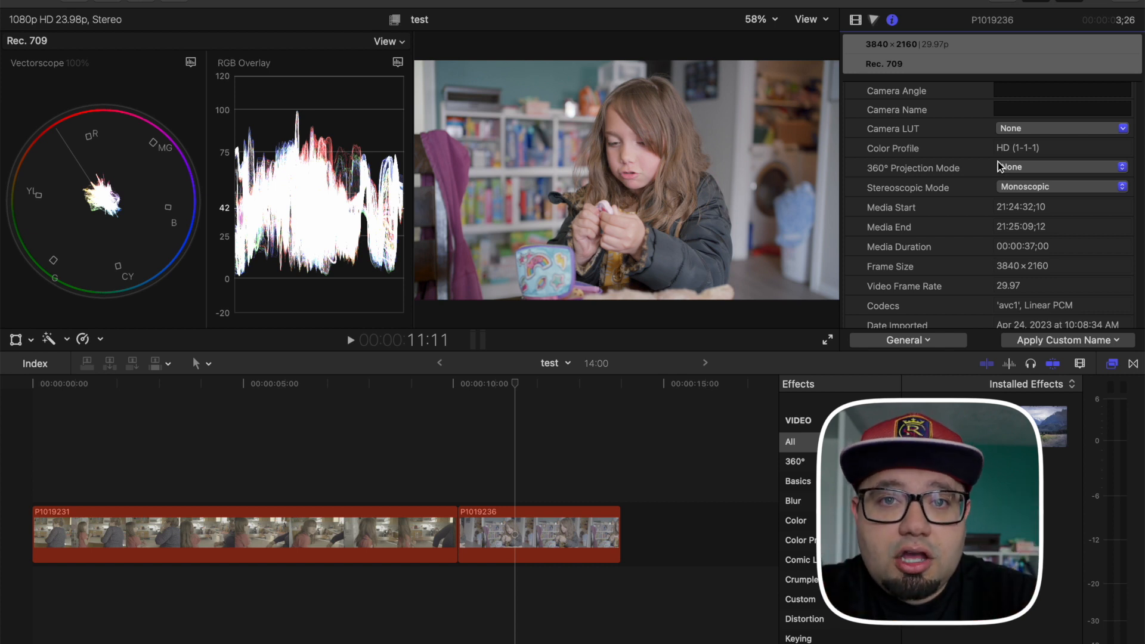
{"action": "left_click", "coordinate": [855, 19]}
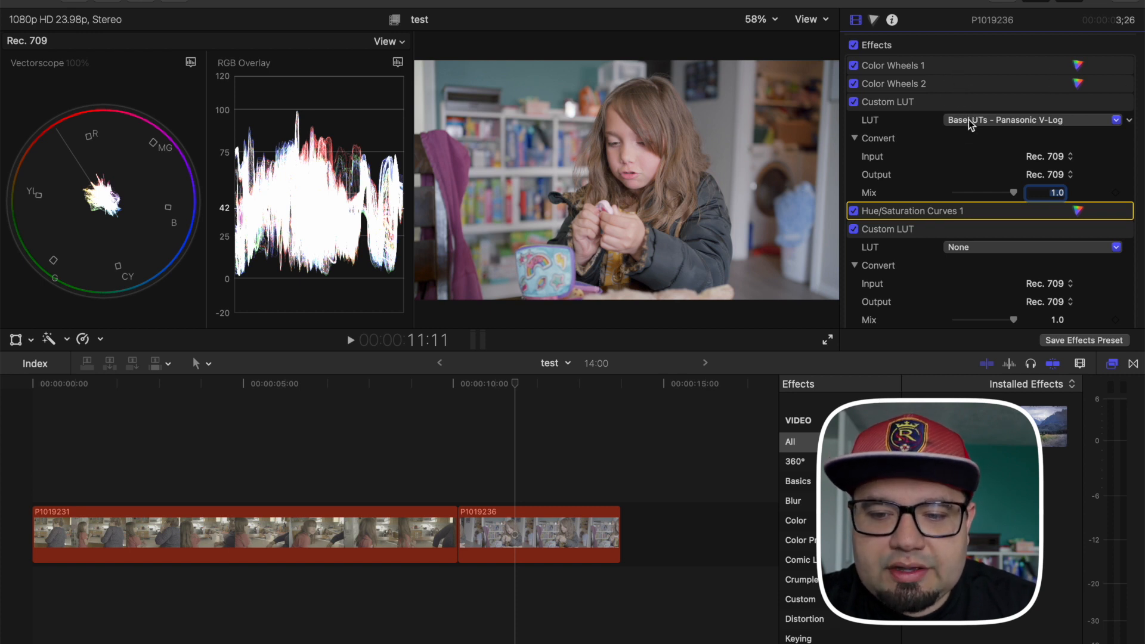
{"action": "left_click", "coordinate": [853, 102]}
{"action": "left_click", "coordinate": [854, 103]}
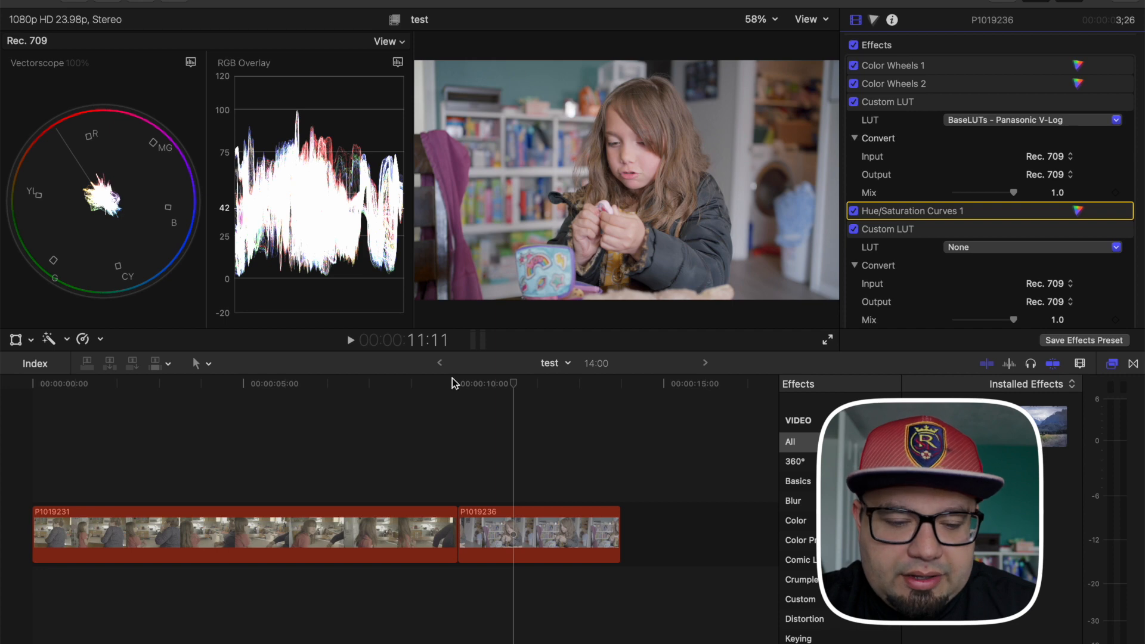
Apply Balance Color to clip P1019231
{"action": "left_click", "coordinate": [105, 412]}
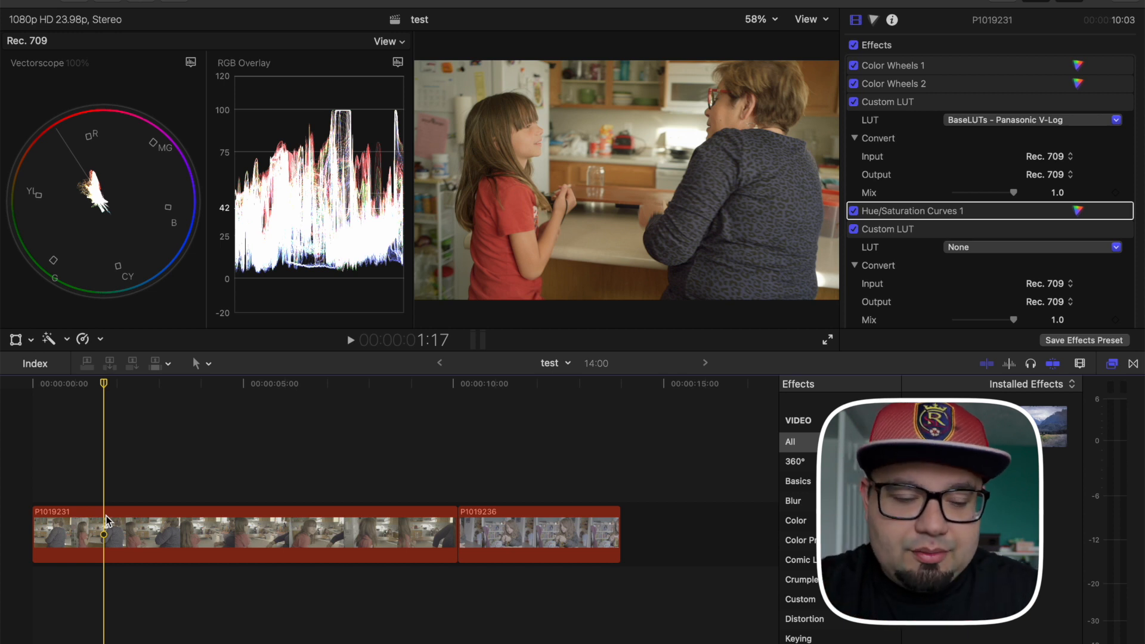
{"action": "left_click", "coordinate": [106, 517]}
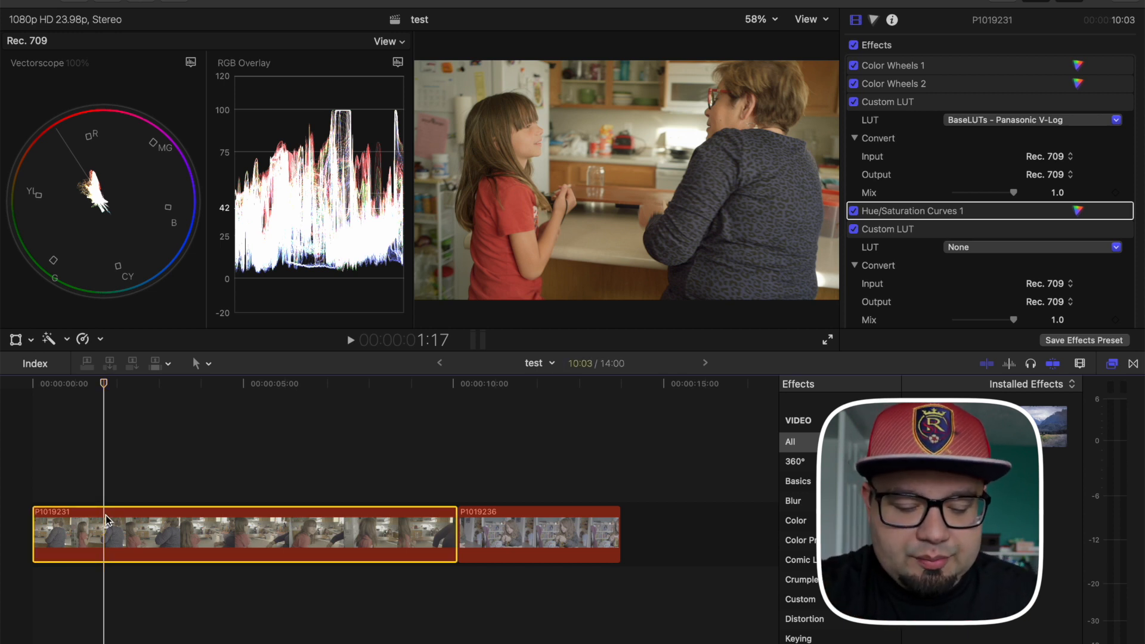
{"action": "key", "text": "alt+super+b"}
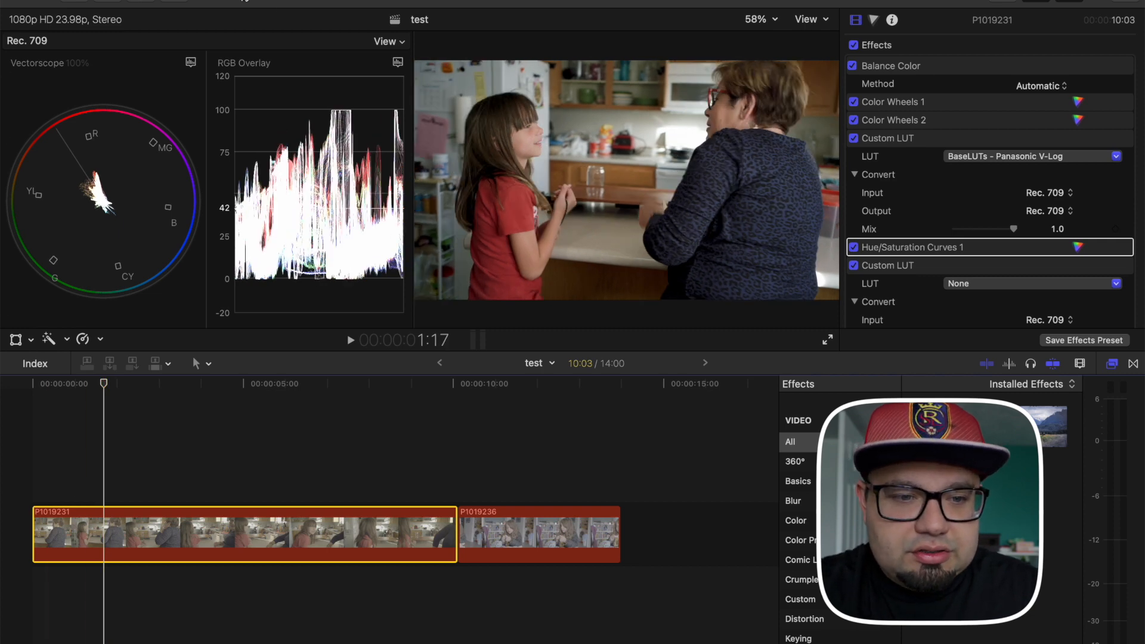
{"action": "left_click", "coordinate": [259, 1]}
{"action": "mouse_move", "coordinate": [299, 2]}
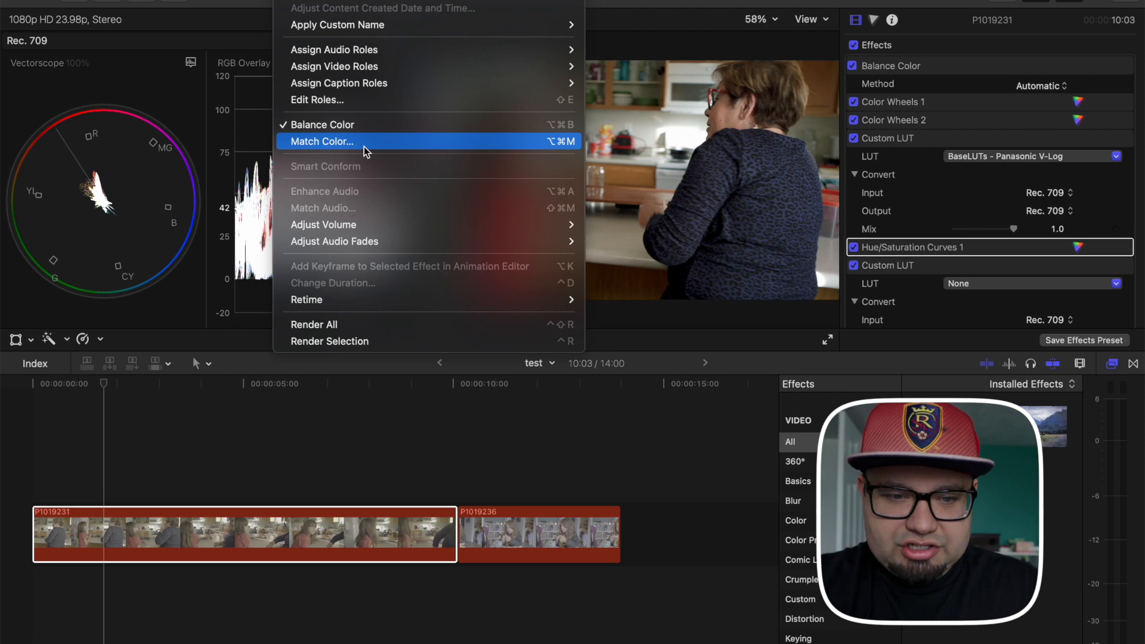
{"action": "mouse_move", "coordinate": [372, 1]}
{"action": "left_click", "coordinate": [567, 413]}
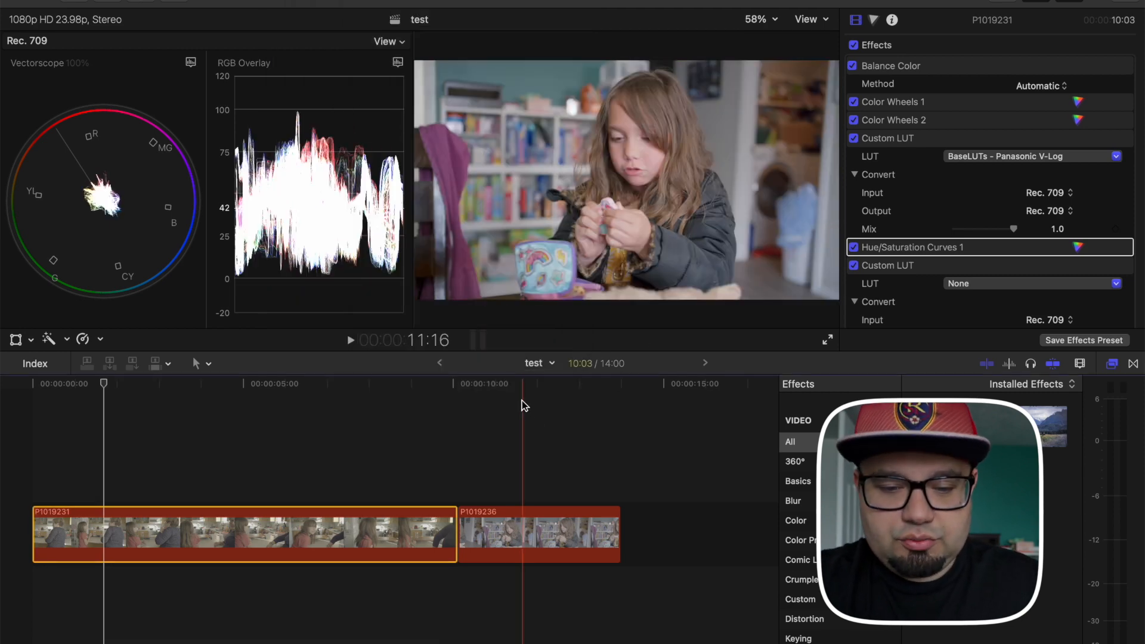
Apply Balance Color to clip P1019236
{"action": "left_click", "coordinate": [511, 389]}
{"action": "left_click", "coordinate": [511, 555]}
{"action": "key", "text": "alt+super+b"}
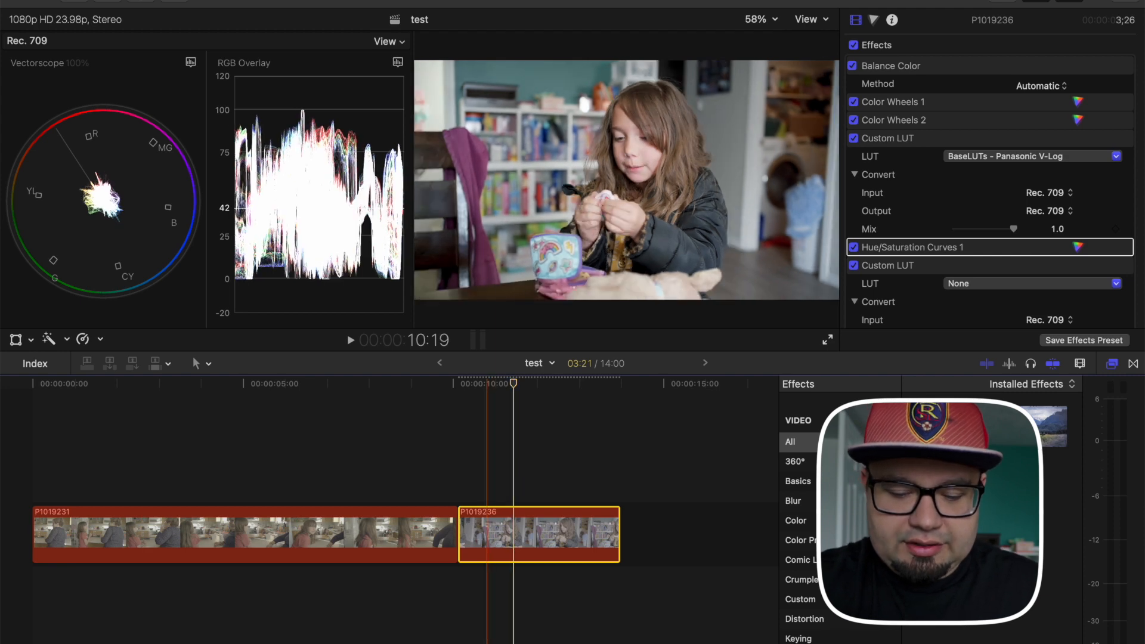
Try matching the color of clip P1019236 to a frame near the start of P1019231 with Match Color
{"action": "key", "text": "alt+super+m"}
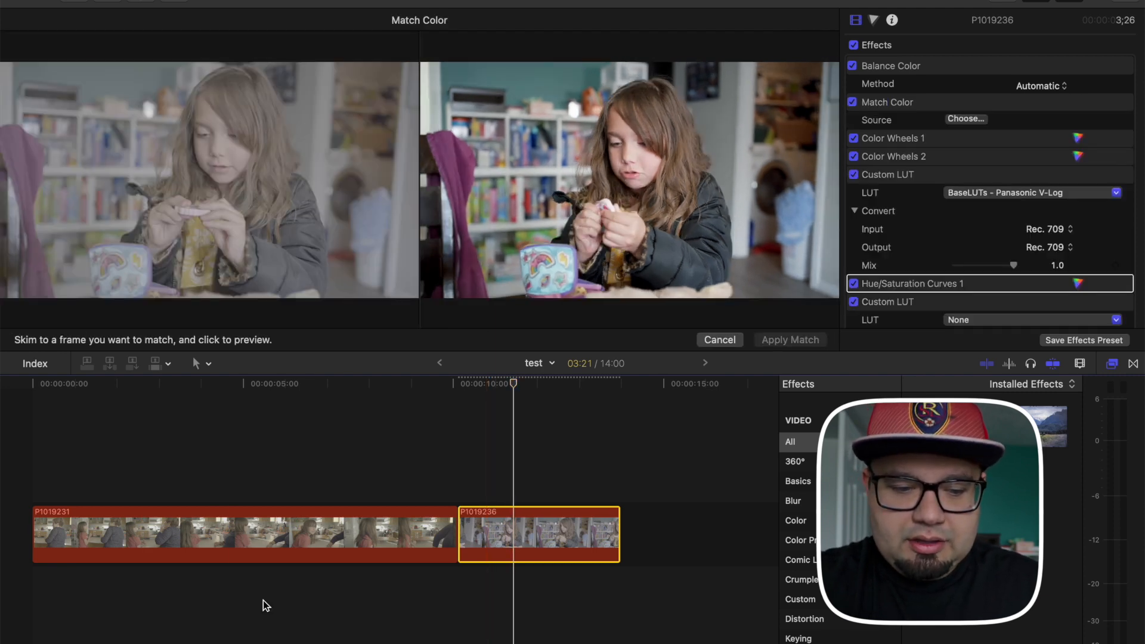
{"action": "left_click", "coordinate": [94, 528]}
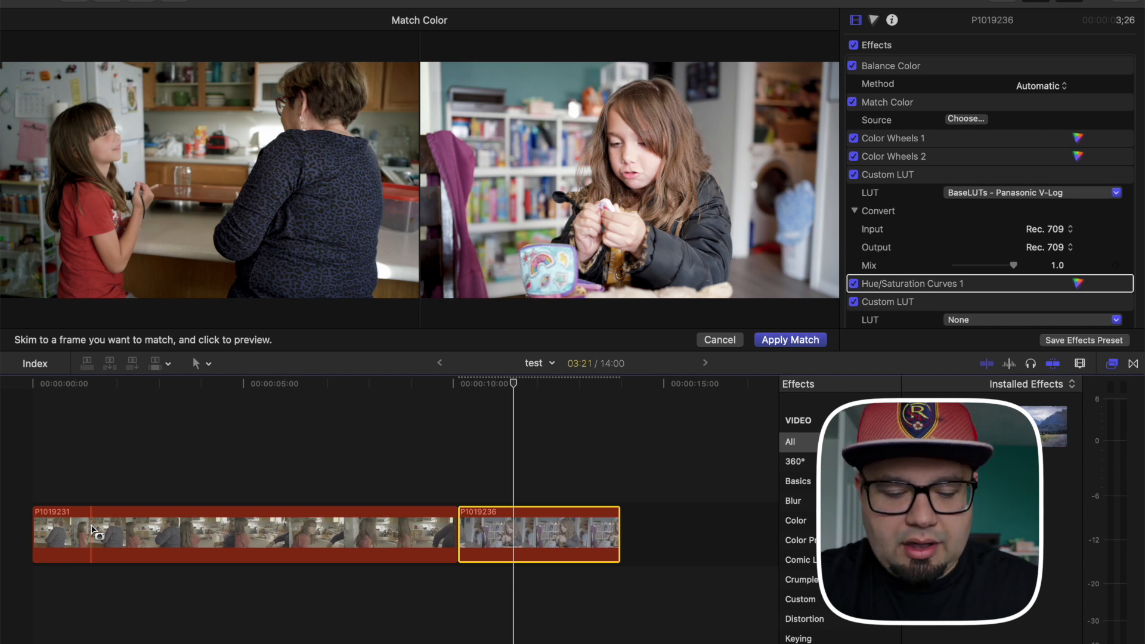
{"action": "left_click", "coordinate": [719, 340]}
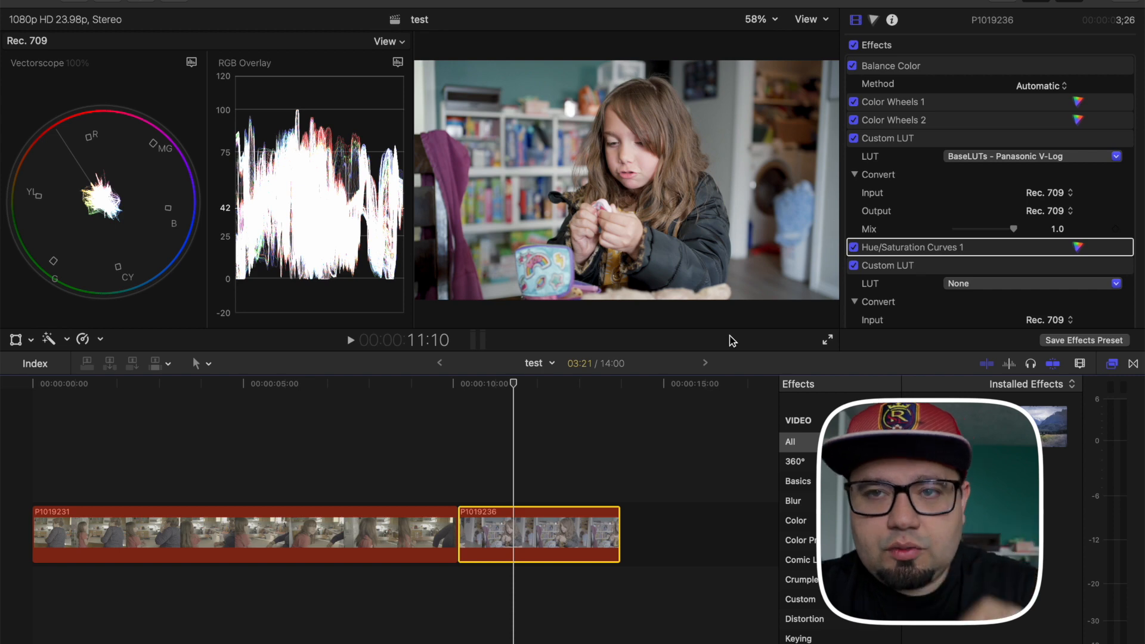
Switch the Balance Color method of clip P1019231 to White Balance and sample a white area in the kitchen background
{"action": "left_click", "coordinate": [435, 398]}
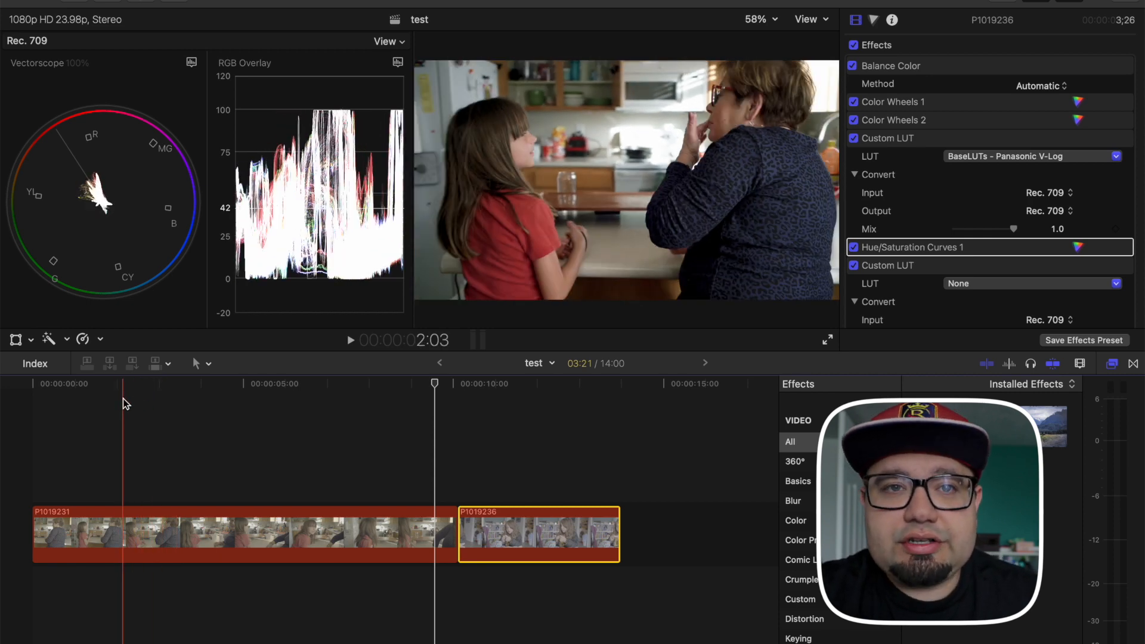
{"action": "left_click", "coordinate": [123, 398]}
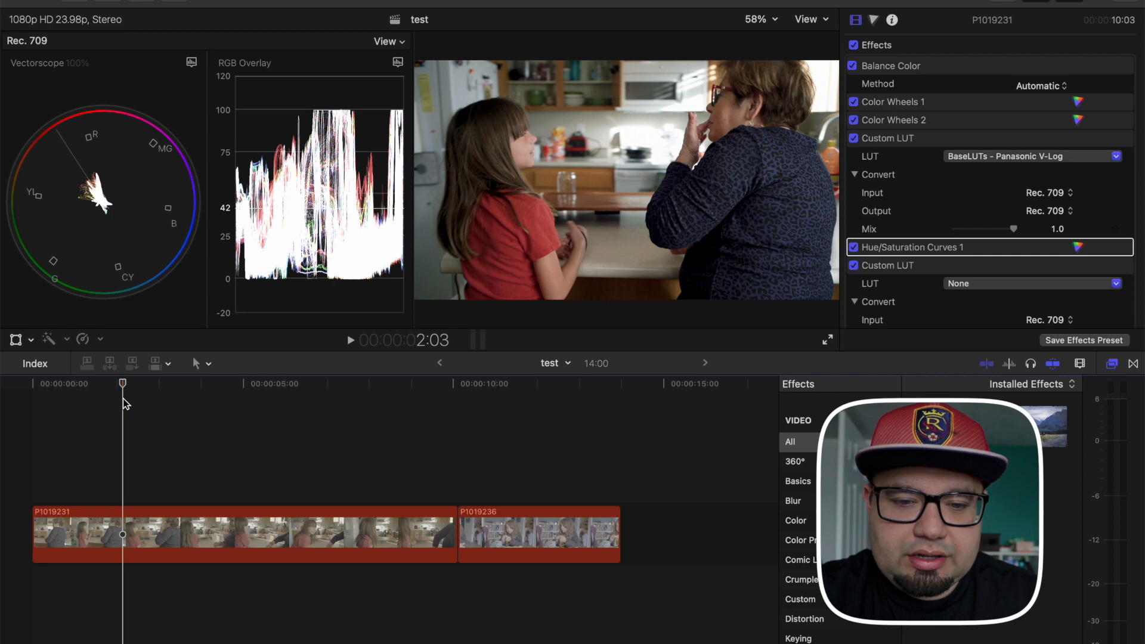
{"action": "left_click", "coordinate": [1046, 88]}
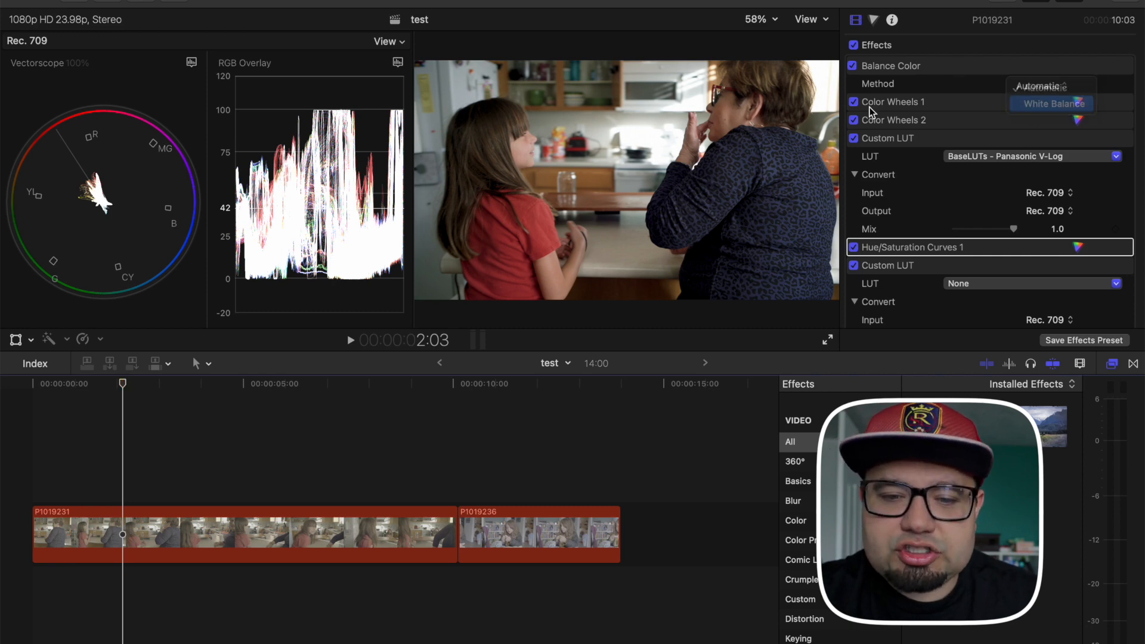
{"action": "left_click", "coordinate": [1036, 106]}
{"action": "left_click", "coordinate": [648, 105]}
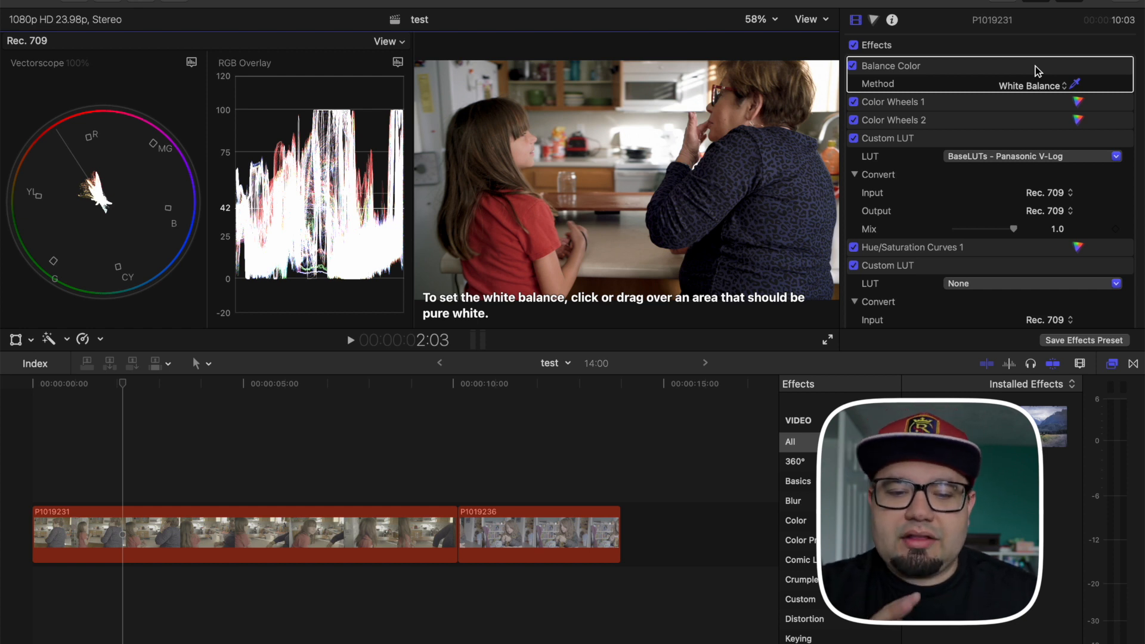
{"action": "left_click", "coordinate": [1074, 84]}
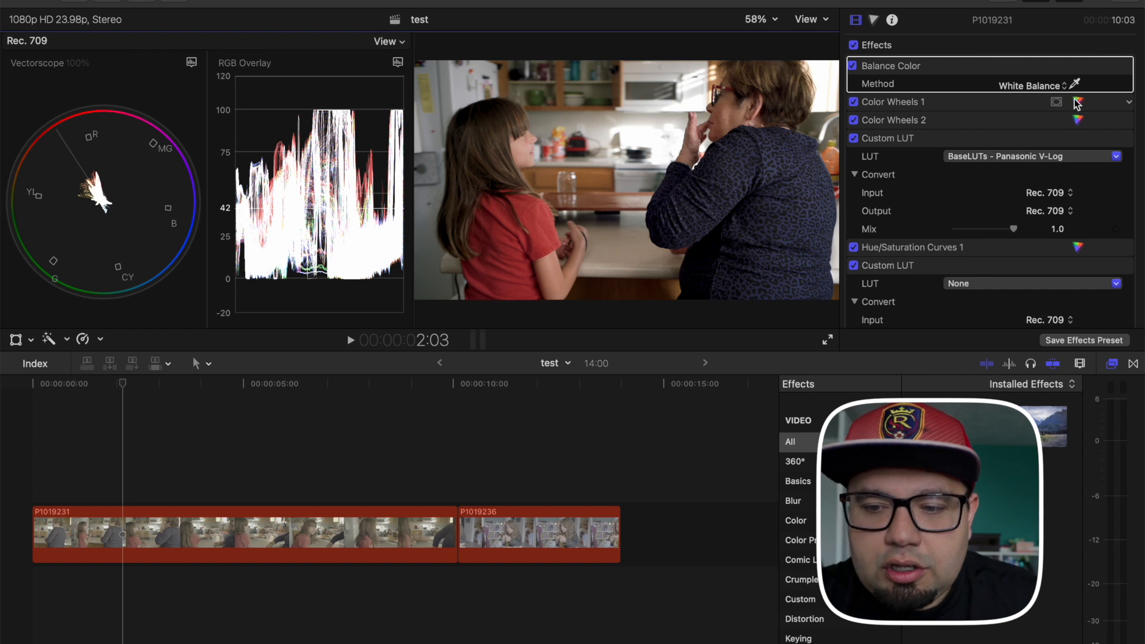
Try shifting the Global wheel of Color Wheels 1 toward blue on clip P1019231 with Balance Color turned off
{"action": "left_click", "coordinate": [853, 66]}
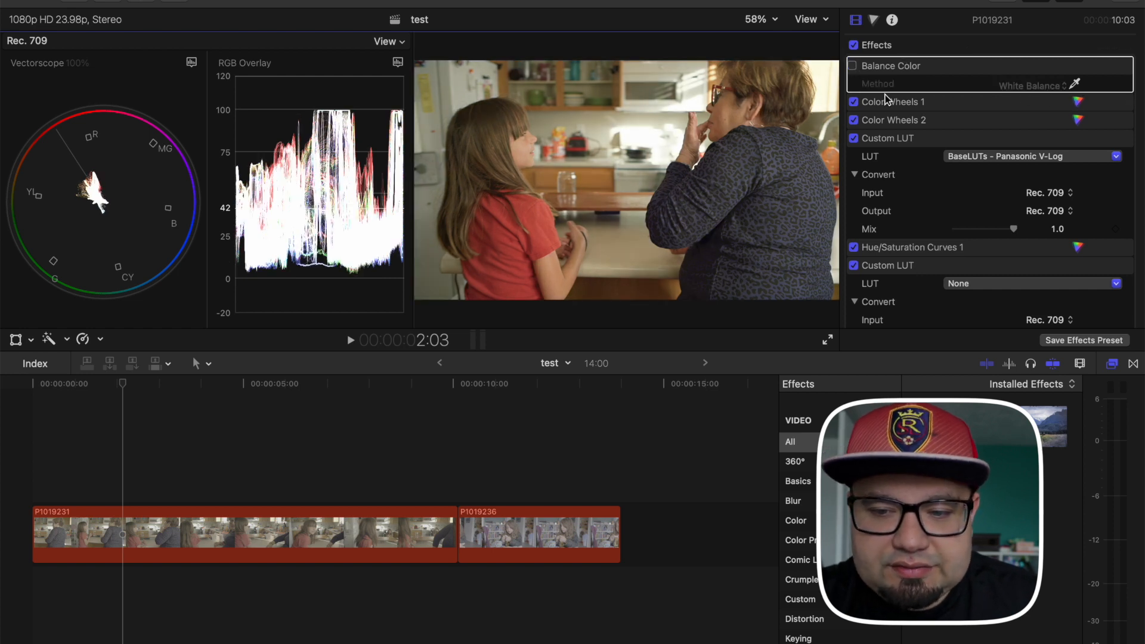
{"action": "left_click", "coordinate": [1077, 101]}
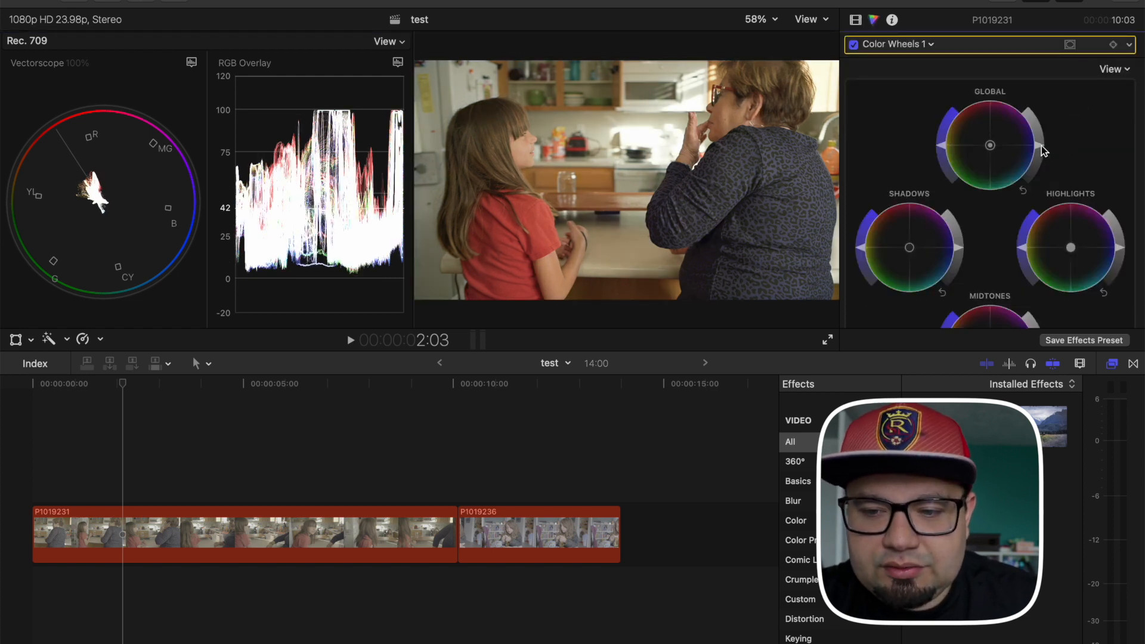
{"action": "scroll", "coordinate": [1042, 151], "scroll_direction": "down", "scroll_amount": 3}
{"action": "left_click_drag", "start_coordinate": [997, 93], "coordinate": [1017, 95]}
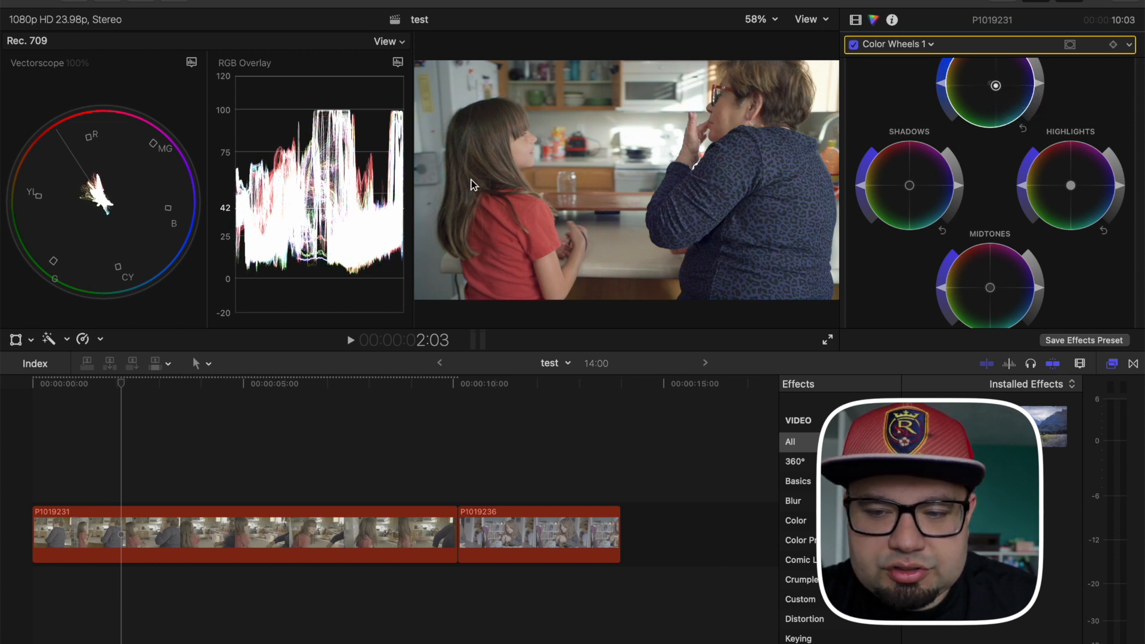
{"action": "scroll", "coordinate": [1066, 220], "scroll_direction": "up", "scroll_amount": 3}
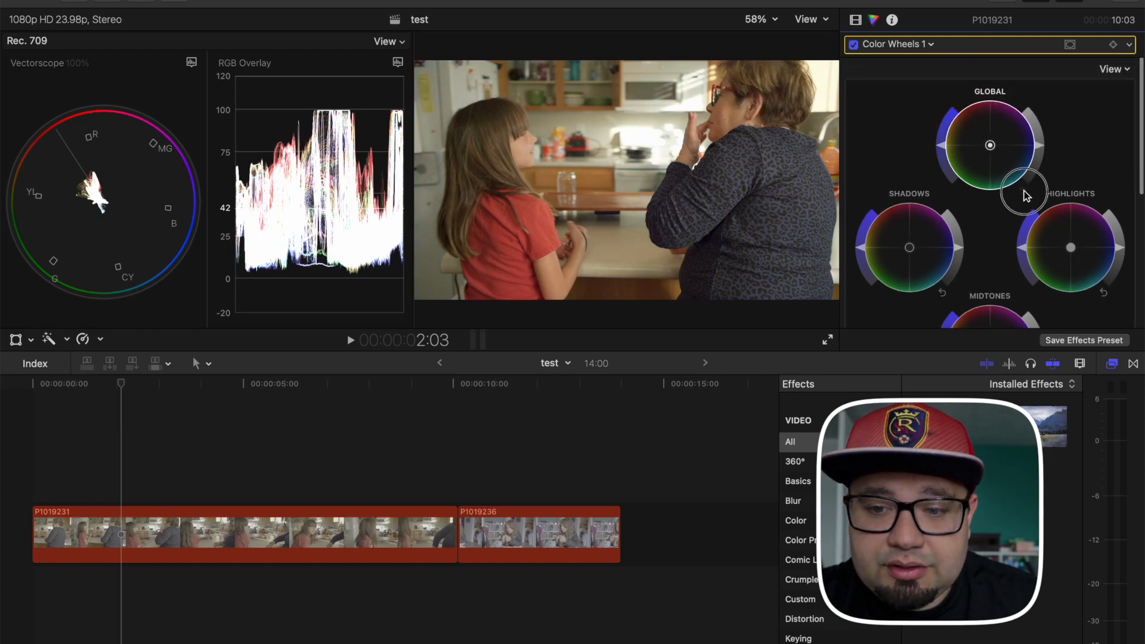
{"action": "left_click", "coordinate": [856, 20]}
{"action": "left_click", "coordinate": [852, 67]}
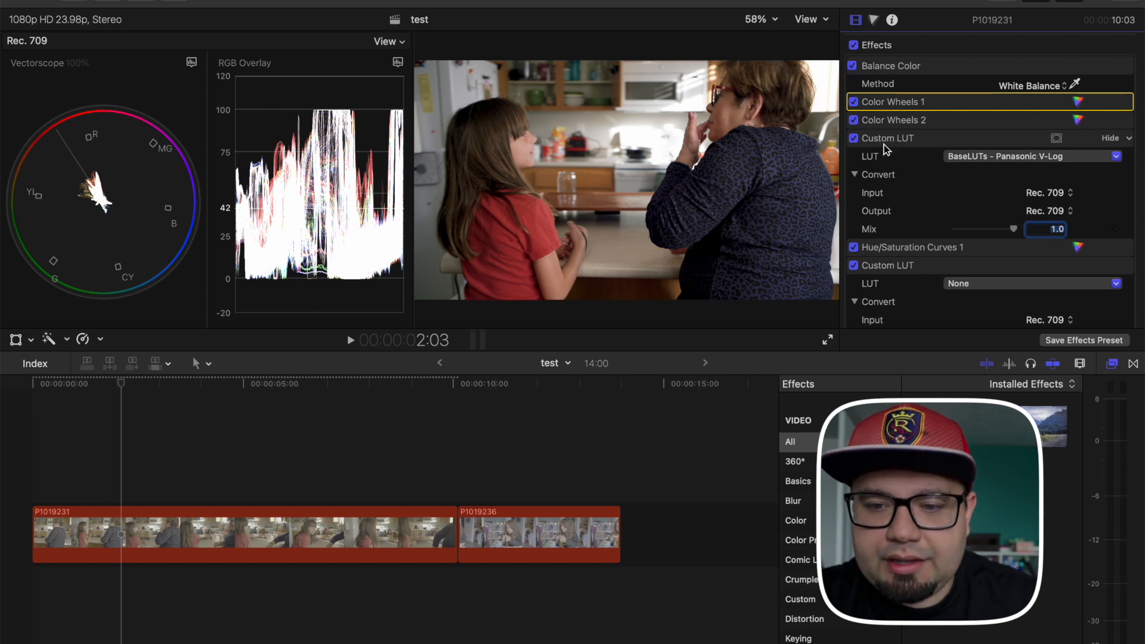
Raise the Global brightness slightly in Color Wheels 1 of clip P1019231
{"action": "left_click", "coordinate": [1077, 102]}
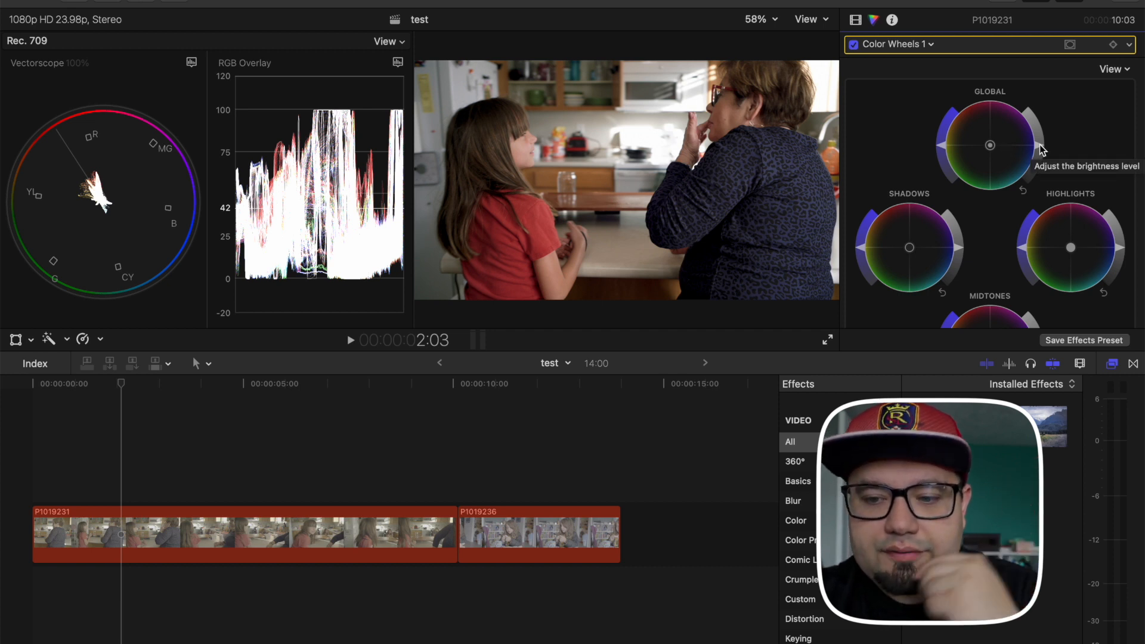
{"action": "left_click_drag", "start_coordinate": [1039, 146], "coordinate": [1044, 145]}
In Color Wheels 2 of clip P1019231, lower the Shadows brightness, raise the Midtones, and lower the Highlights slightly
{"action": "left_click", "coordinate": [898, 44]}
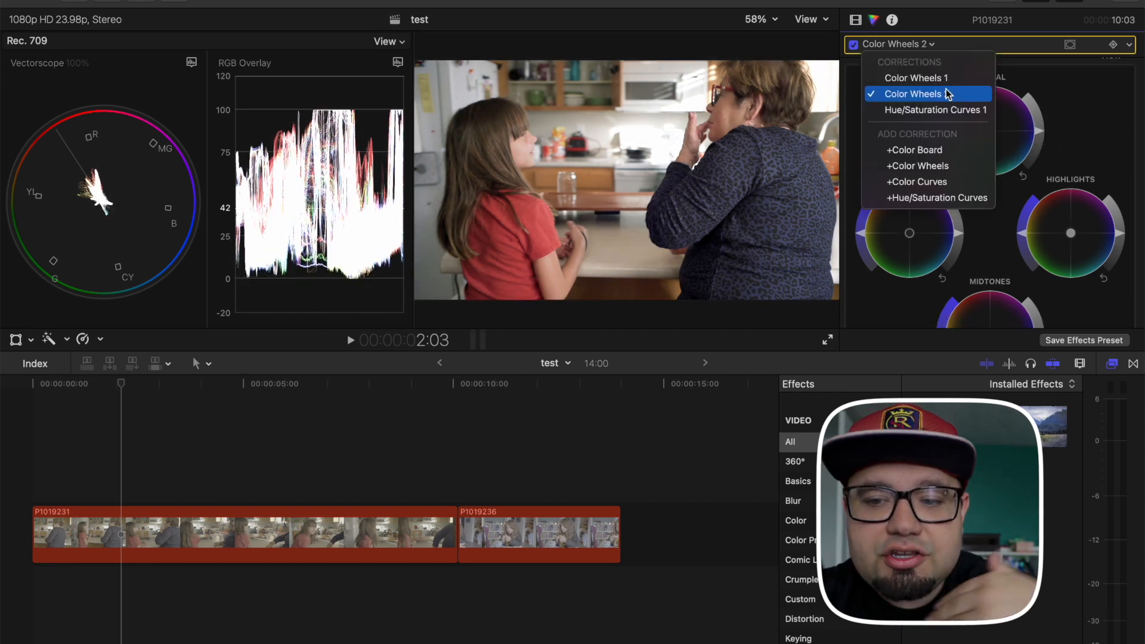
{"action": "left_click", "coordinate": [922, 94]}
{"action": "scroll", "coordinate": [1044, 117], "scroll_direction": "down", "scroll_amount": 3}
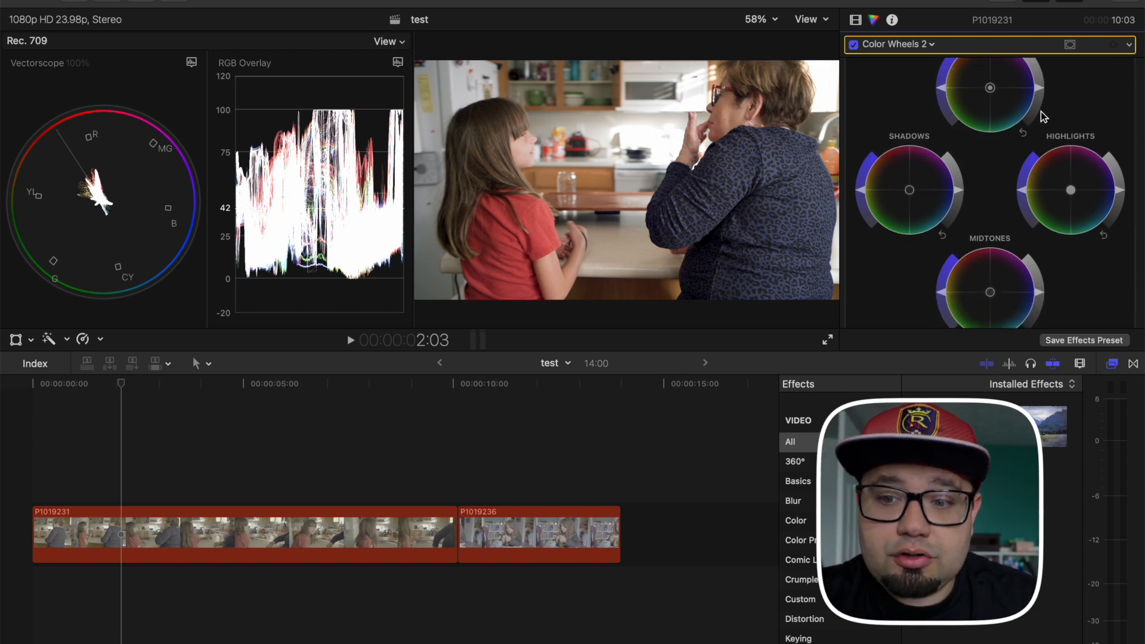
{"action": "left_click", "coordinate": [856, 22]}
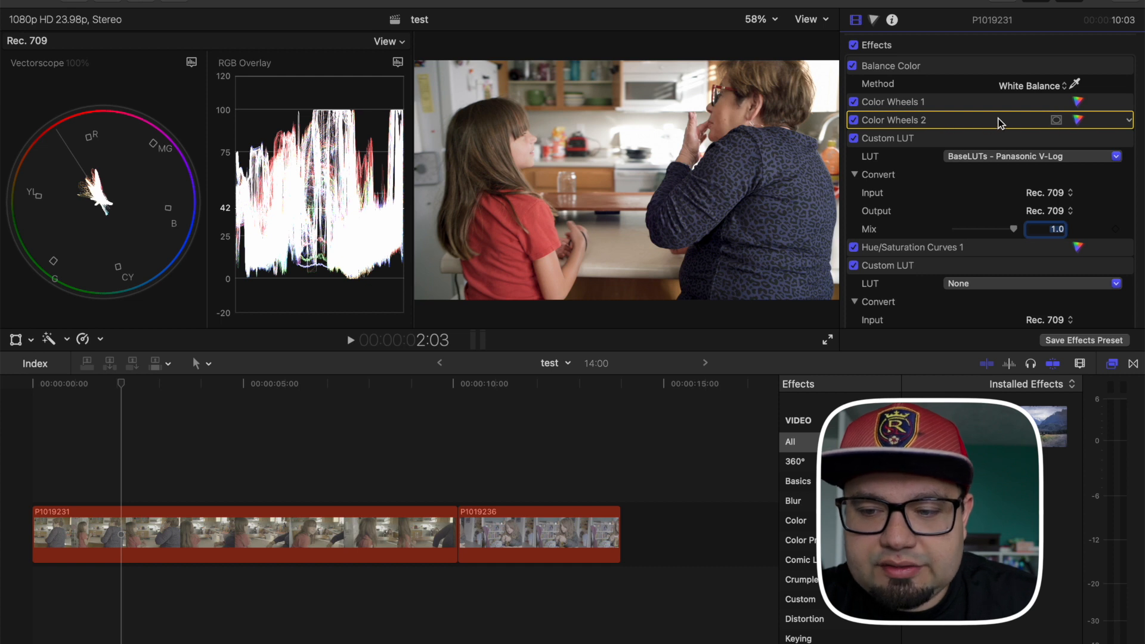
{"action": "left_click", "coordinate": [1079, 120]}
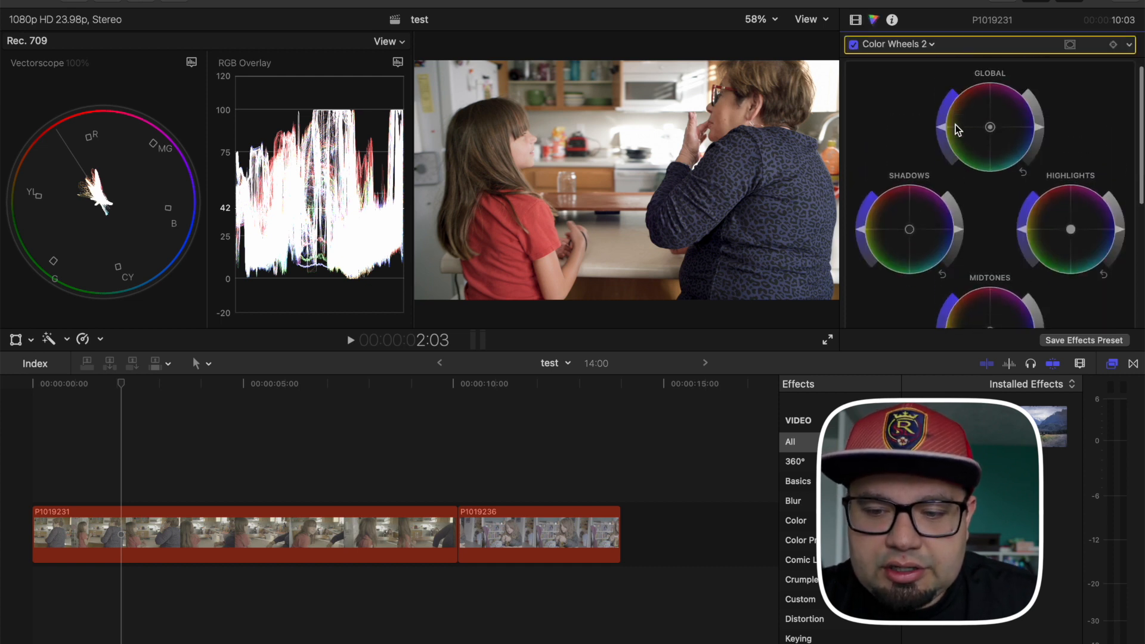
{"action": "left_click_drag", "start_coordinate": [956, 251], "coordinate": [957, 261]}
{"action": "scroll", "coordinate": [1013, 262], "scroll_direction": "down", "scroll_amount": 3}
{"action": "left_click_drag", "start_coordinate": [1039, 296], "coordinate": [1037, 290]}
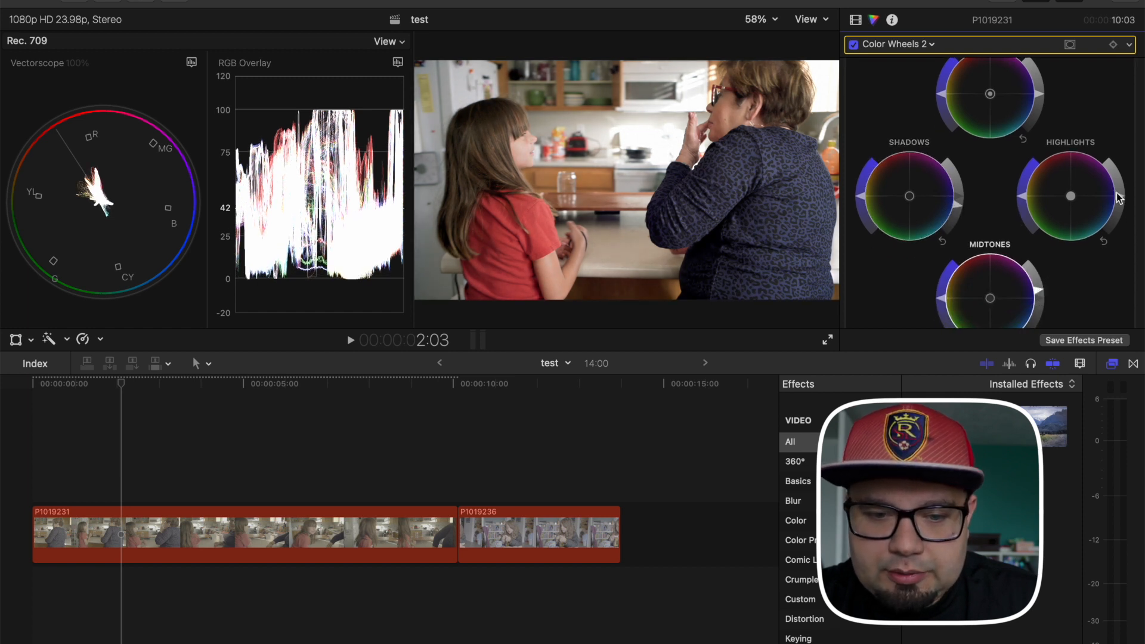
{"action": "left_click_drag", "start_coordinate": [1119, 196], "coordinate": [1118, 198]}
{"action": "left_click_drag", "start_coordinate": [1037, 290], "coordinate": [1035, 285]}
{"action": "scroll", "coordinate": [954, 269], "scroll_direction": "down", "scroll_amount": 2}
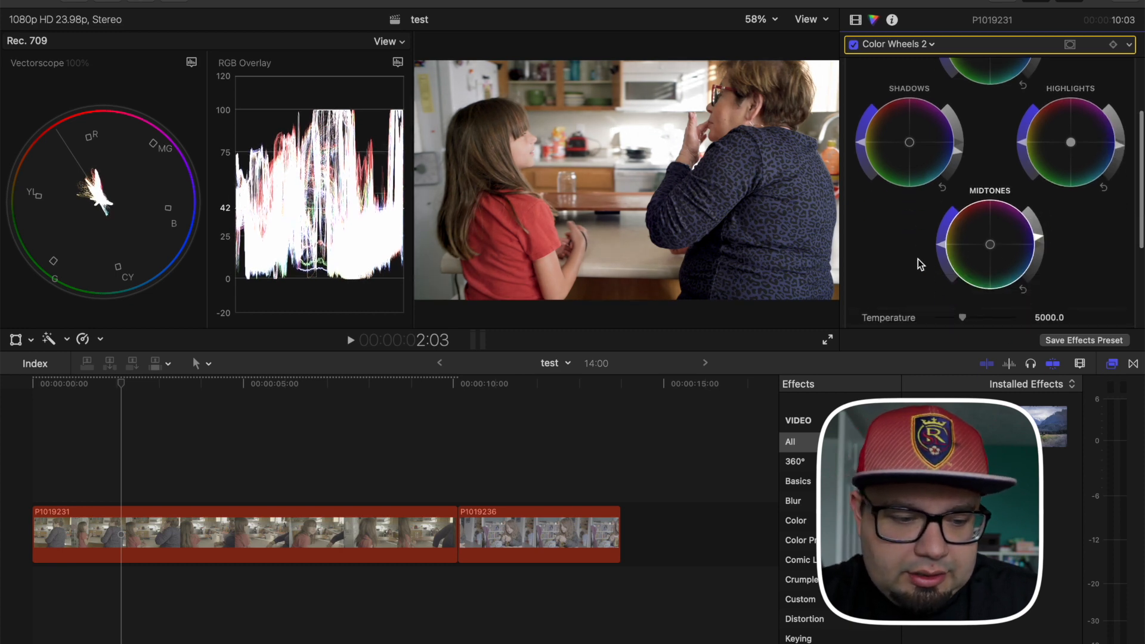
At frame 1:04, compare the image with Color Wheels 2 off and on, and lower its Shadows brightness further
{"action": "left_click", "coordinate": [83, 429]}
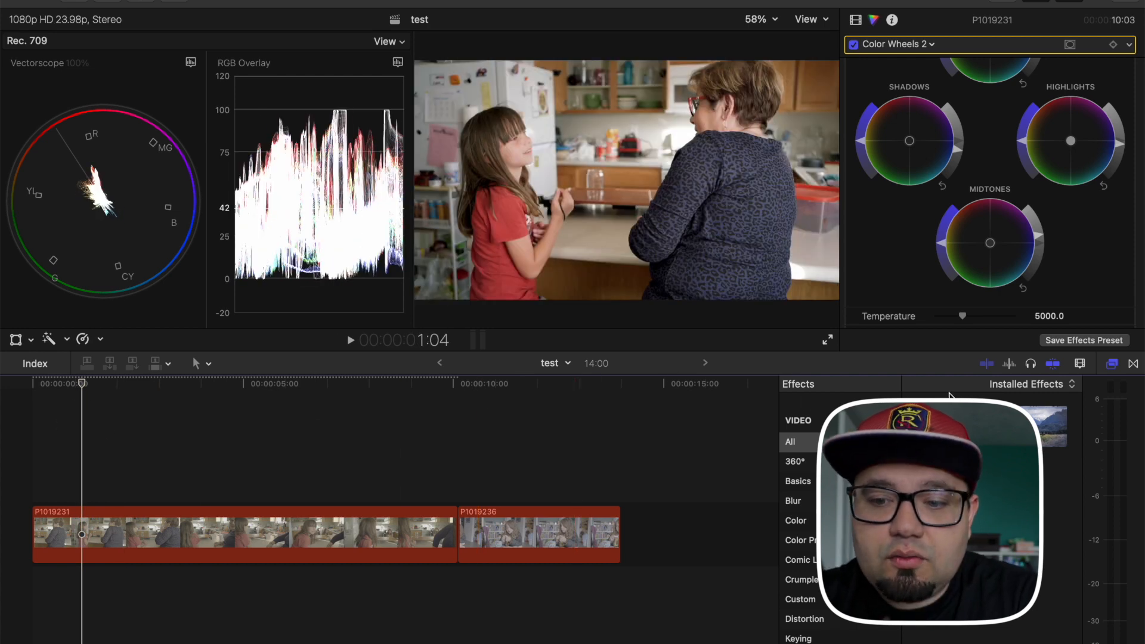
{"action": "left_click", "coordinate": [854, 44]}
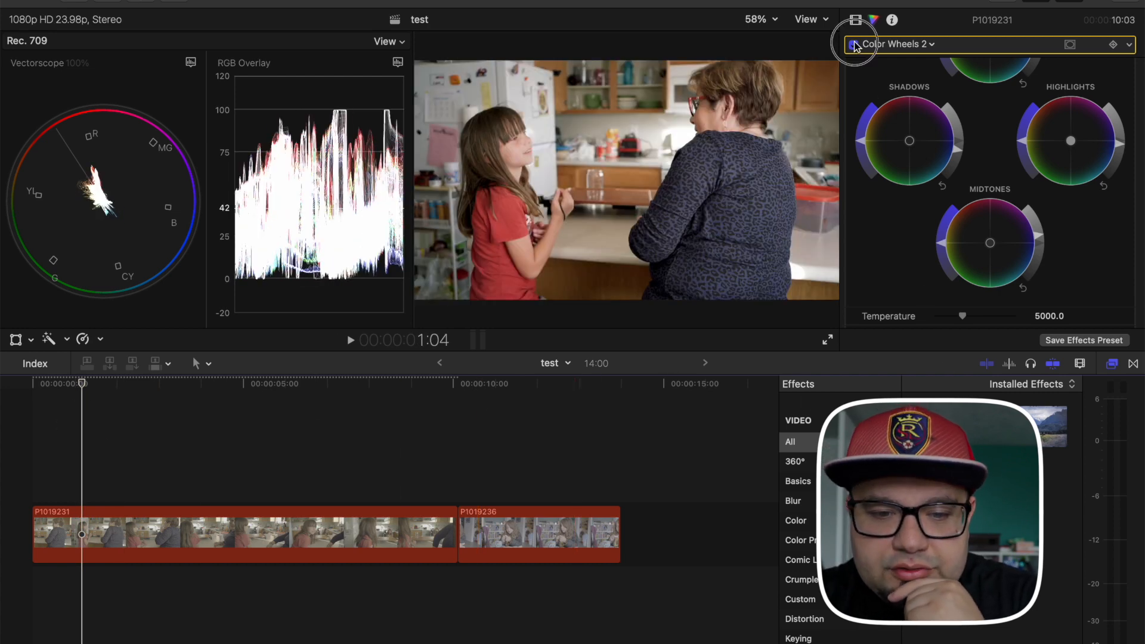
{"action": "left_click", "coordinate": [854, 44]}
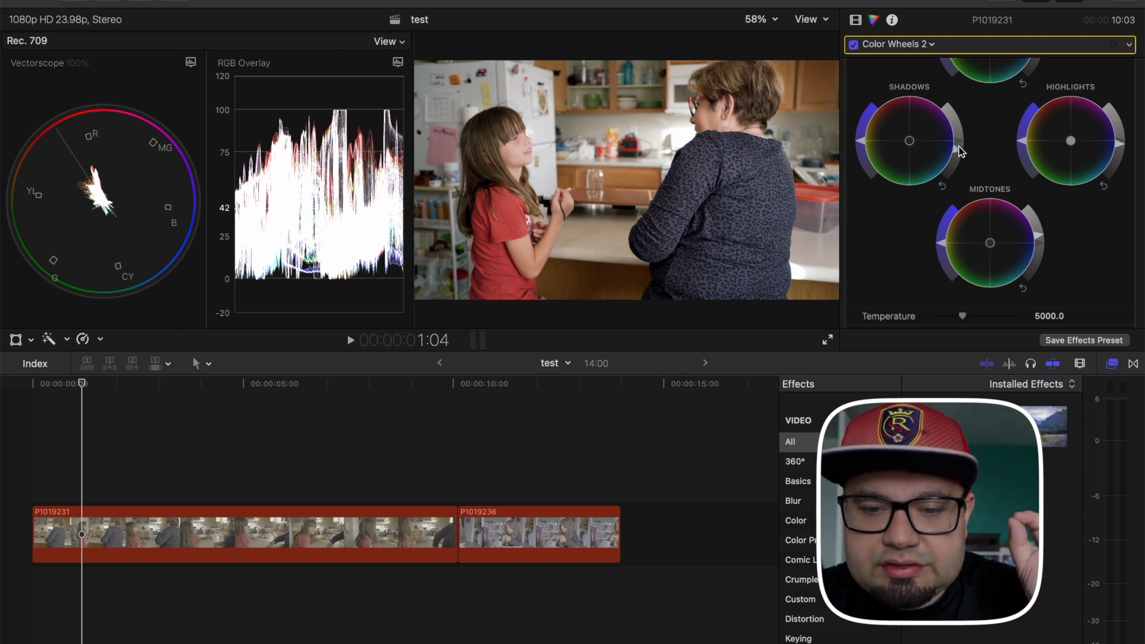
{"action": "left_click_drag", "start_coordinate": [962, 155], "coordinate": [961, 159]}
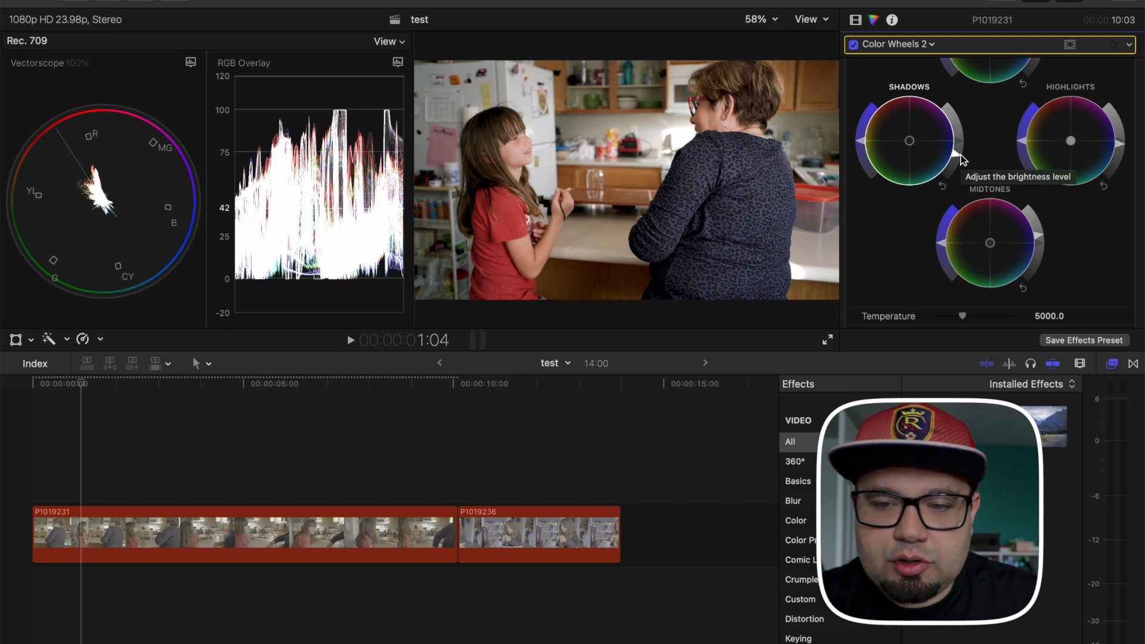
Compare the image with the V-Log Custom LUT, Color Wheels 2 and Color Wheels 1 switched off and back on
{"action": "left_click", "coordinate": [856, 21]}
{"action": "scroll", "coordinate": [1036, 152], "scroll_direction": "down", "scroll_amount": 3}
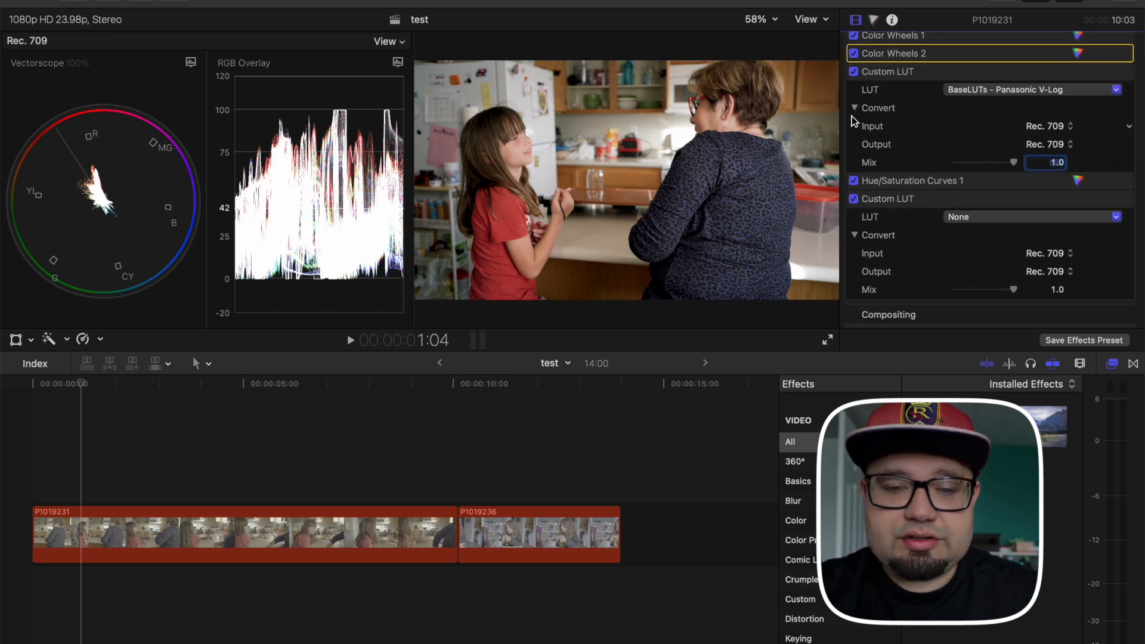
{"action": "left_click", "coordinate": [853, 71]}
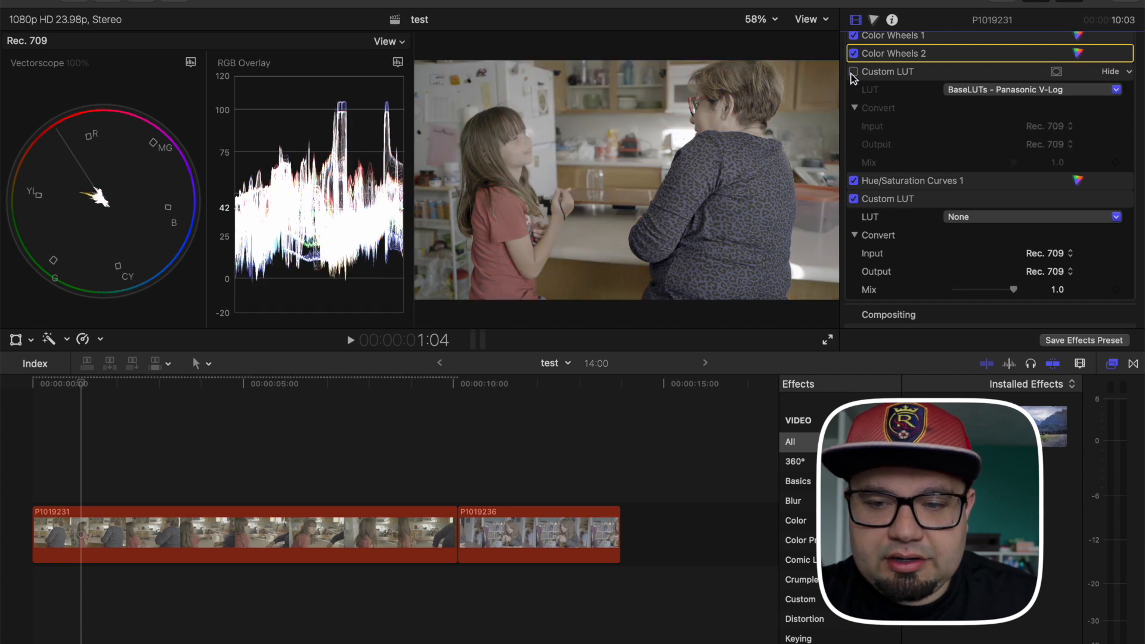
{"action": "left_click", "coordinate": [854, 53]}
{"action": "left_click", "coordinate": [853, 35]}
{"action": "left_click", "coordinate": [855, 36]}
{"action": "left_click", "coordinate": [854, 54]}
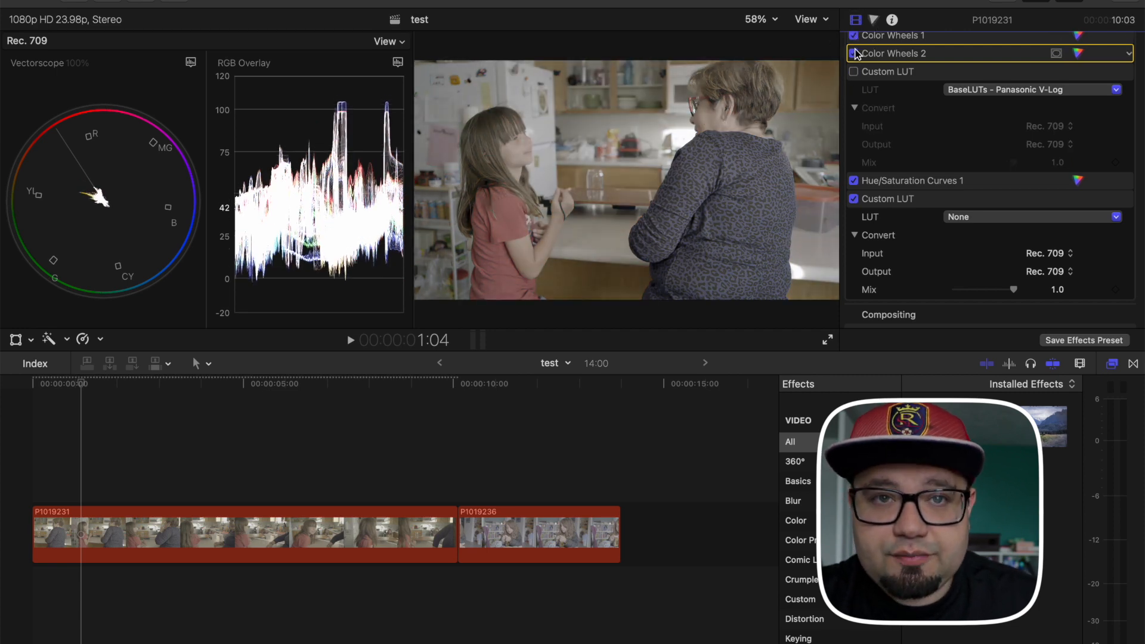
{"action": "left_click", "coordinate": [854, 72]}
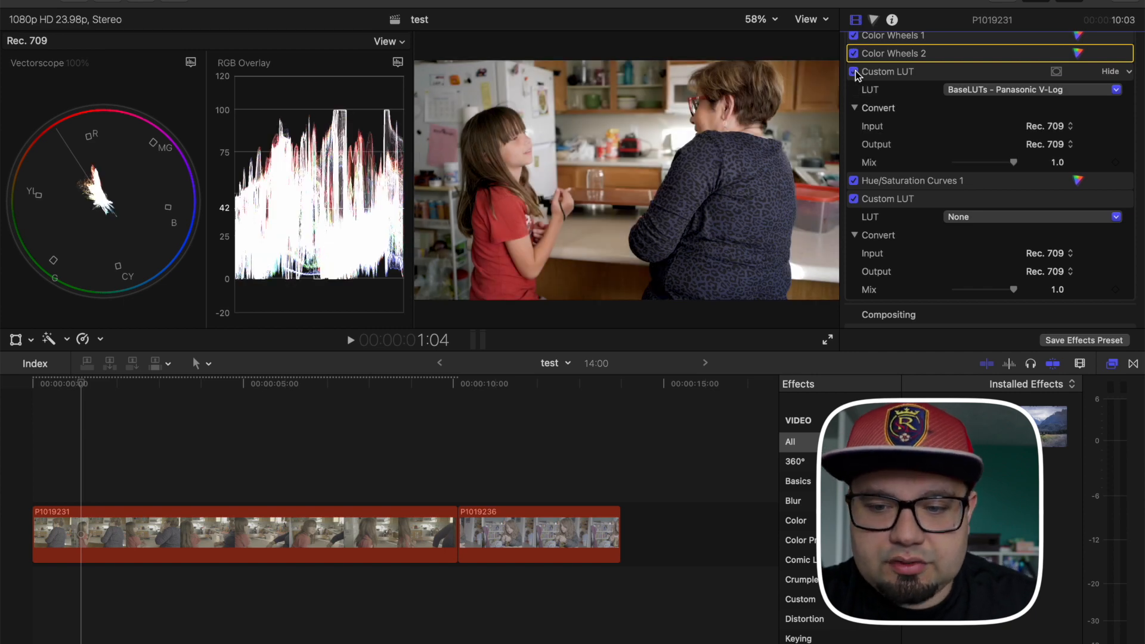
In the Hue vs Sat curve, sample the blue sweater and raise its saturation, and sample the red shirt and lower its saturation
{"action": "scroll", "coordinate": [913, 124], "scroll_direction": "down", "scroll_amount": 3}
{"action": "left_click", "coordinate": [1077, 119]}
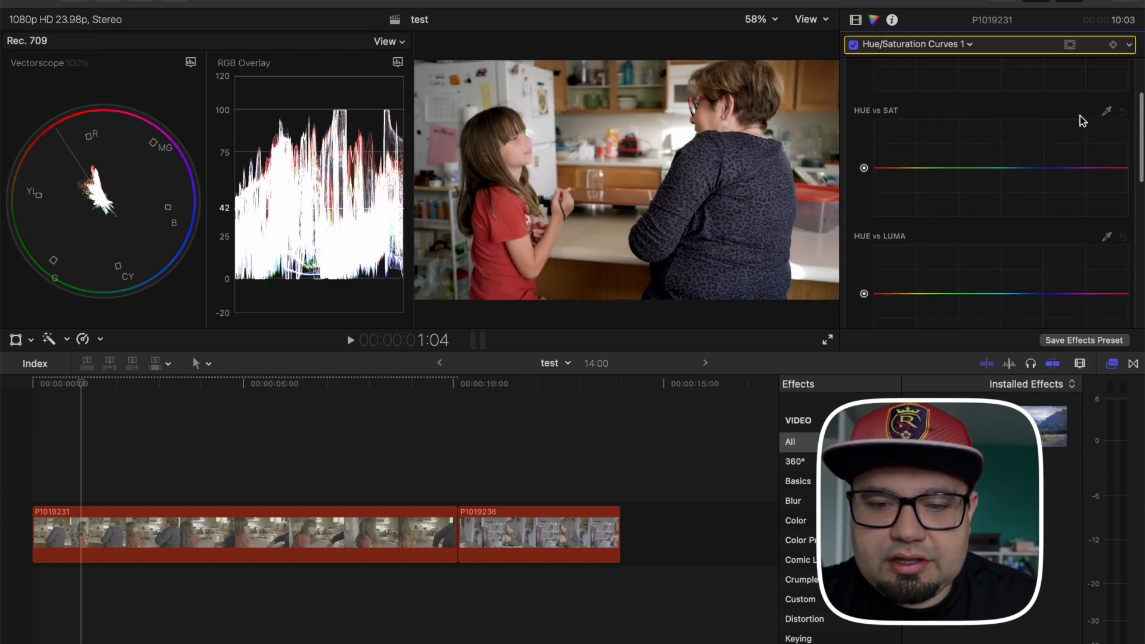
{"action": "scroll", "coordinate": [1107, 116], "scroll_direction": "up", "scroll_amount": 3}
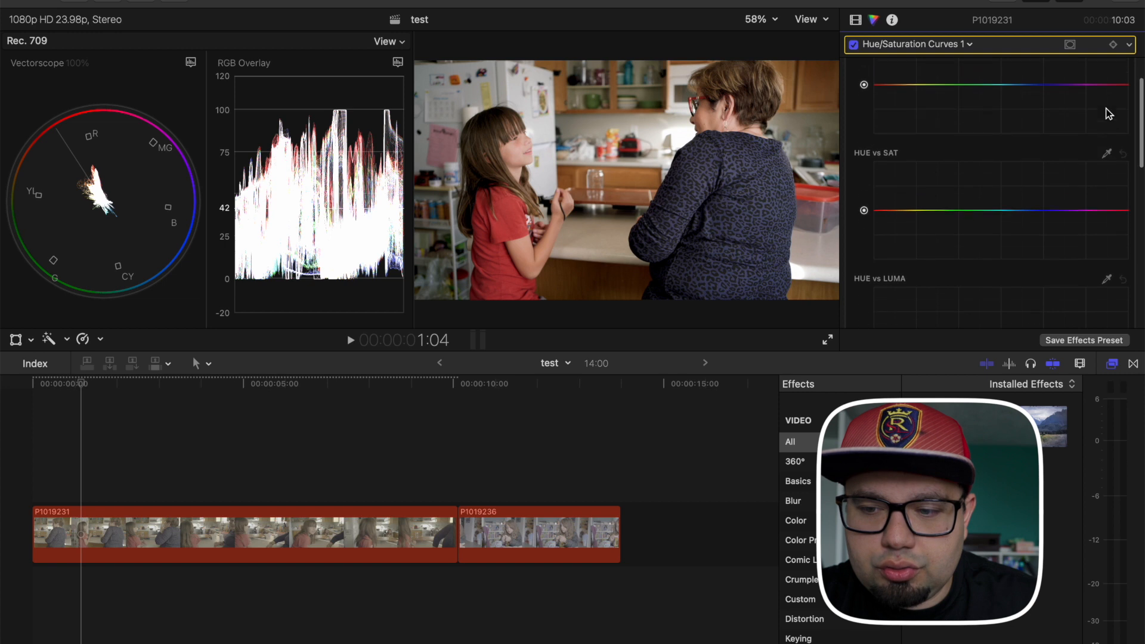
{"action": "left_click", "coordinate": [1107, 172]}
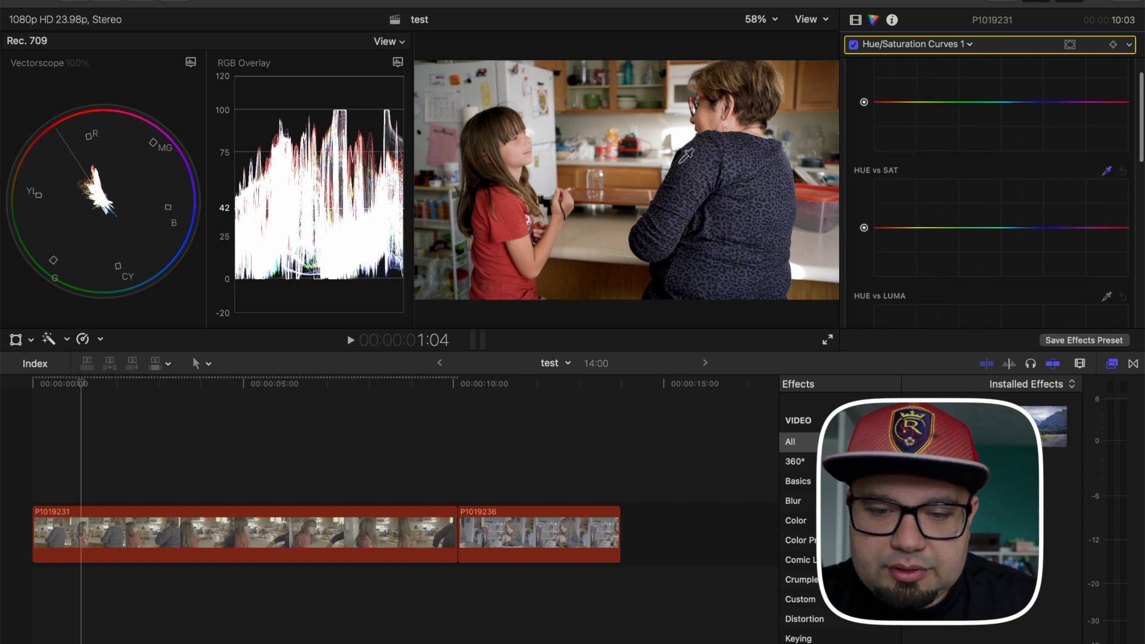
{"action": "left_click", "coordinate": [721, 157]}
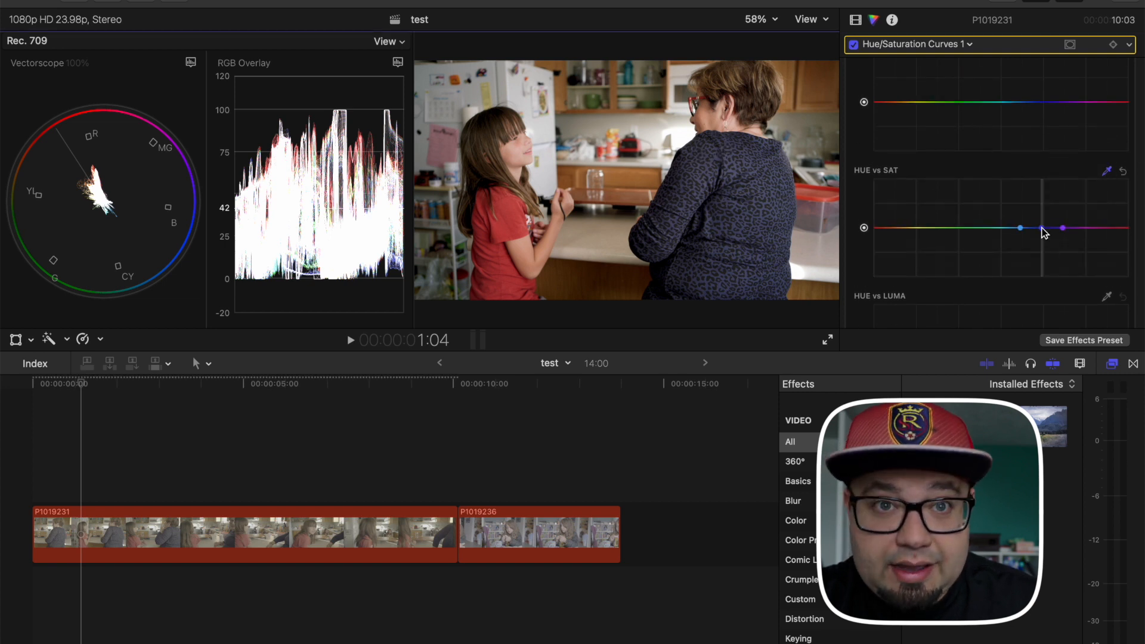
{"action": "mouse_move", "coordinate": [1043, 230]}
{"action": "left_mouse_down"}
{"action": "mouse_move", "coordinate": [1049, 276]}
{"action": "mouse_move", "coordinate": [1039, 213]}
{"action": "left_mouse_up"}
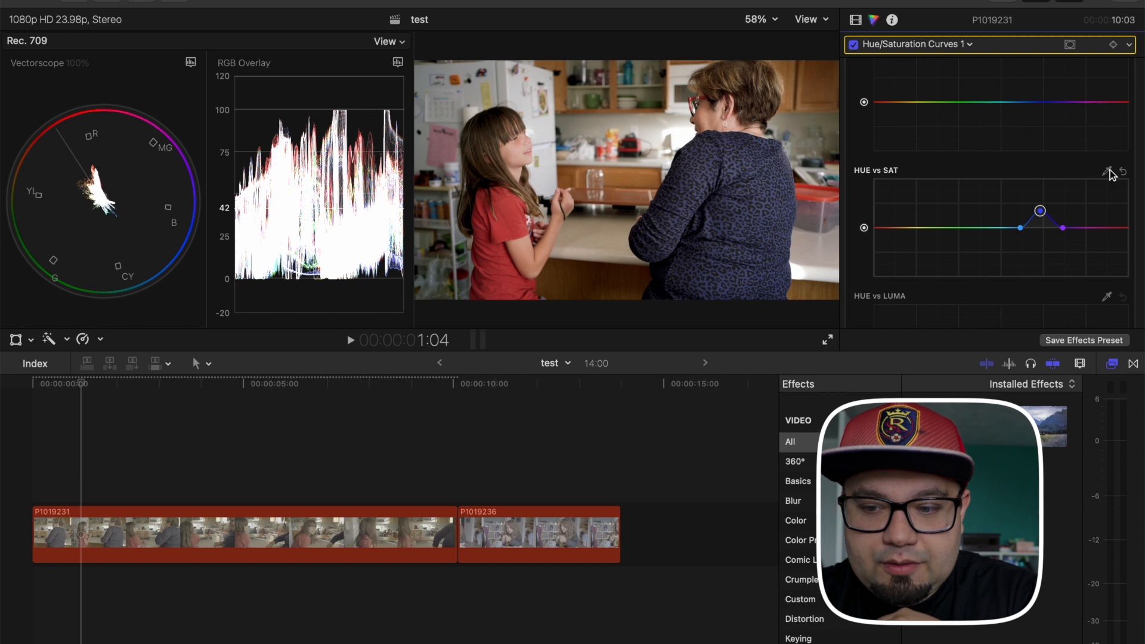
{"action": "left_click", "coordinate": [528, 208]}
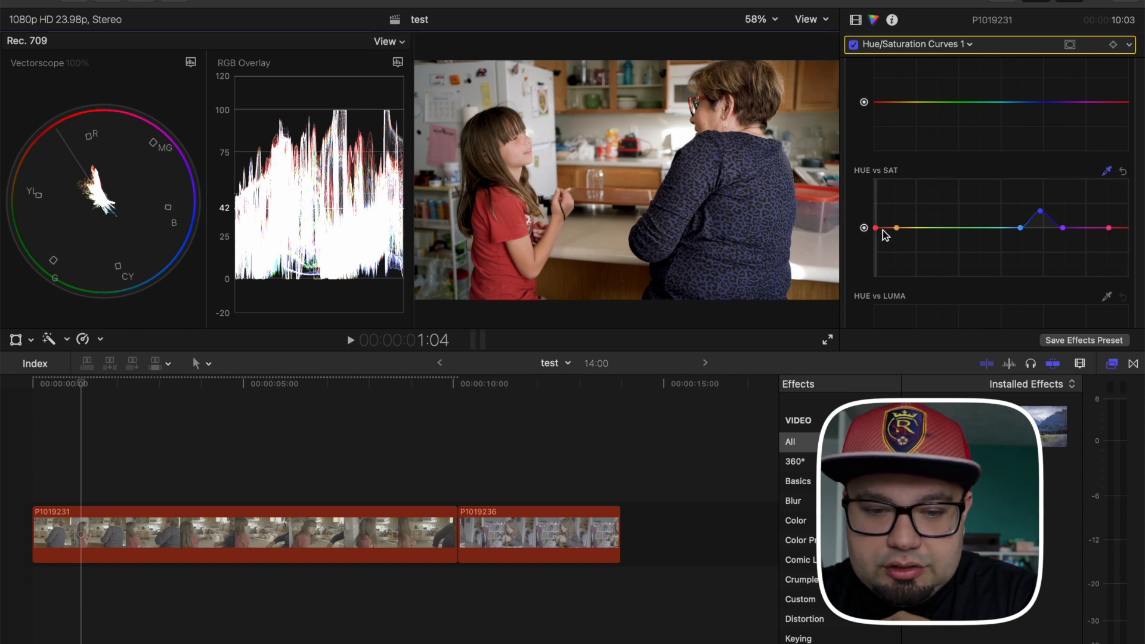
{"action": "mouse_move", "coordinate": [874, 227]}
{"action": "left_mouse_down"}
{"action": "mouse_move", "coordinate": [872, 250]}
{"action": "mouse_move", "coordinate": [877, 239]}
{"action": "left_mouse_up"}
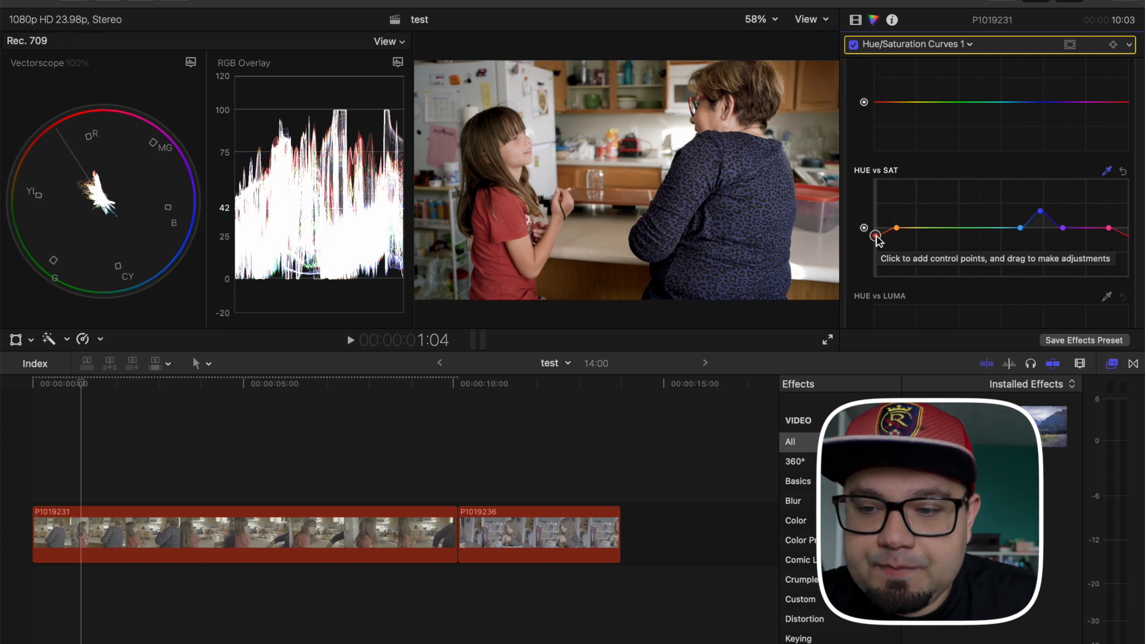
In the Hue vs Luma curve, sample the girl's skin tone and lower its luminance very slightly
{"action": "scroll", "coordinate": [1023, 95], "scroll_direction": "down", "scroll_amount": 5}
{"action": "scroll", "coordinate": [1068, 108], "scroll_direction": "down", "scroll_amount": 3}
{"action": "left_click", "coordinate": [1107, 119]}
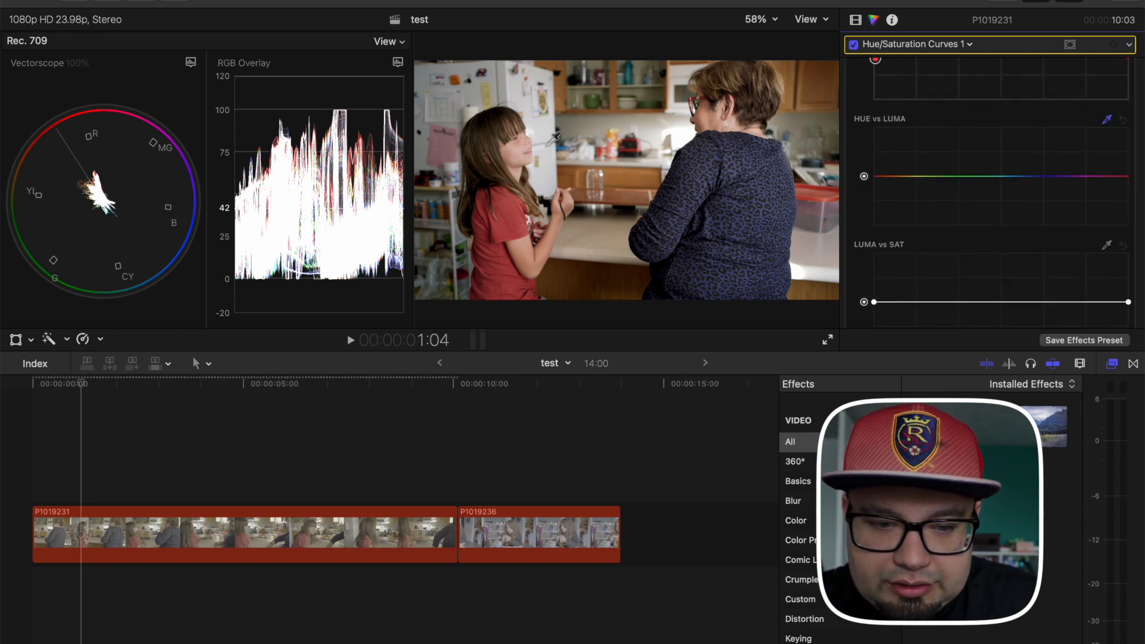
{"action": "left_click", "coordinate": [513, 150]}
{"action": "left_click_drag", "start_coordinate": [884, 177], "coordinate": [883, 179]}
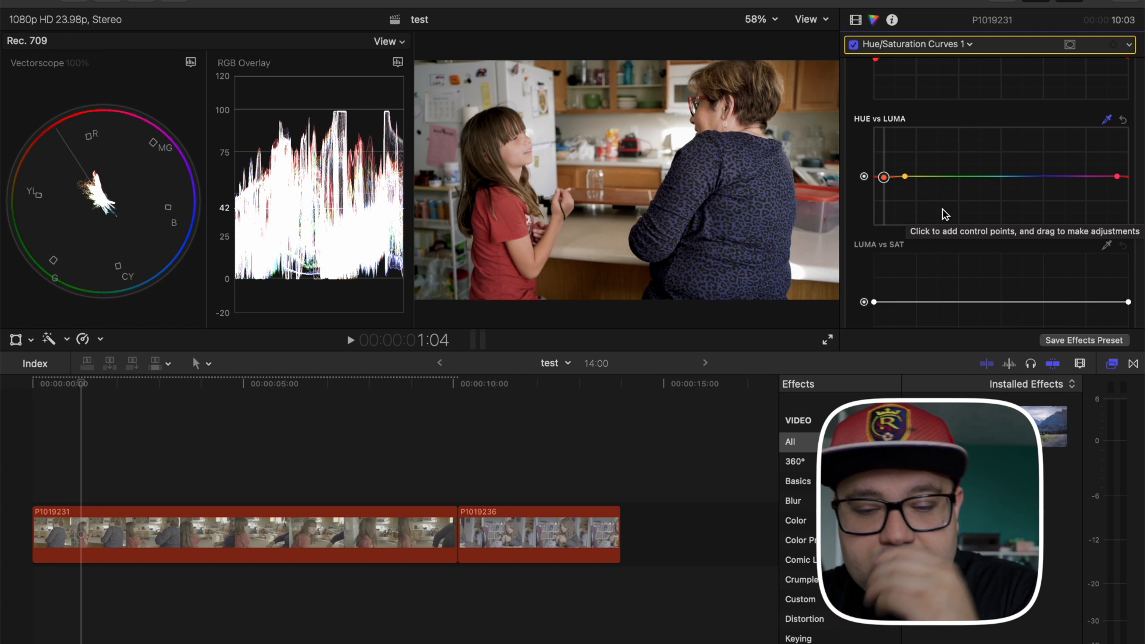
Review the adjusted curves and view the mask options of Hue/Saturation Curves 1 without adding a mask
{"action": "scroll", "coordinate": [970, 177], "scroll_direction": "up", "scroll_amount": 5}
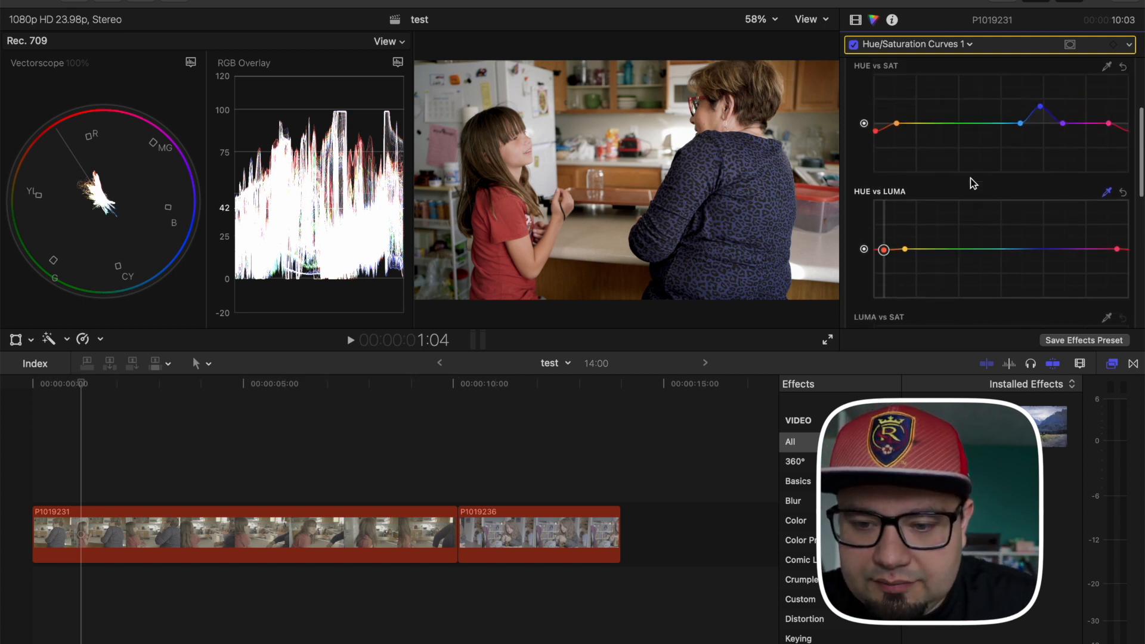
{"action": "scroll", "coordinate": [971, 177], "scroll_direction": "up", "scroll_amount": 3}
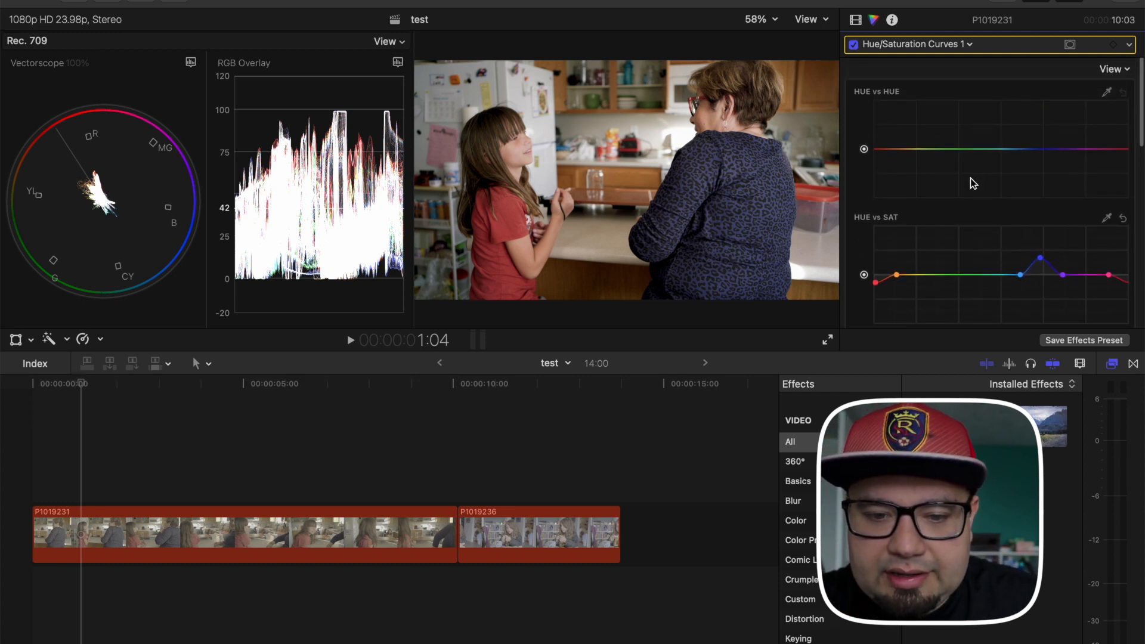
{"action": "left_click", "coordinate": [1070, 46]}
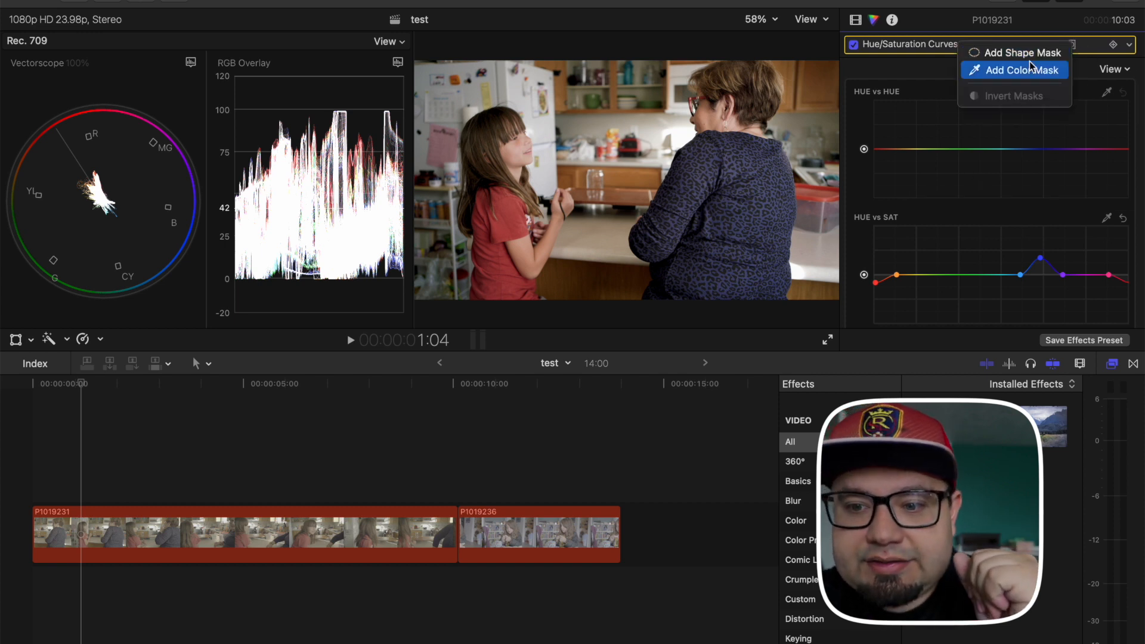
{"action": "left_click", "coordinate": [908, 69]}
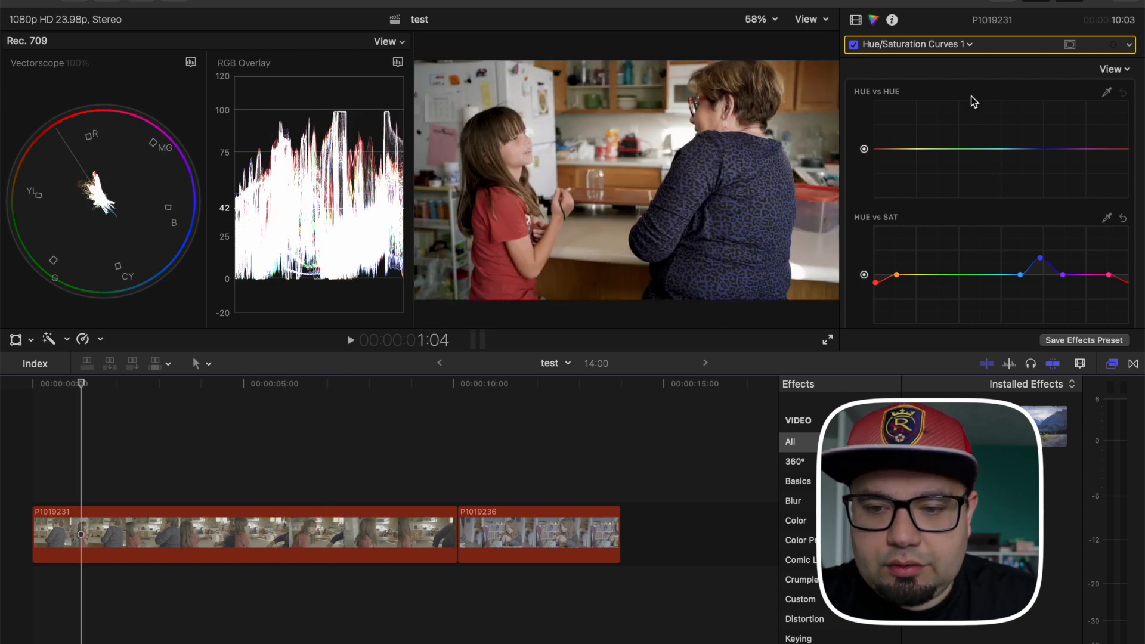
Set the second Custom LUT of clip P1019231 to 606 - Avondale
{"action": "left_click", "coordinate": [848, 22]}
{"action": "left_click", "coordinate": [868, 21]}
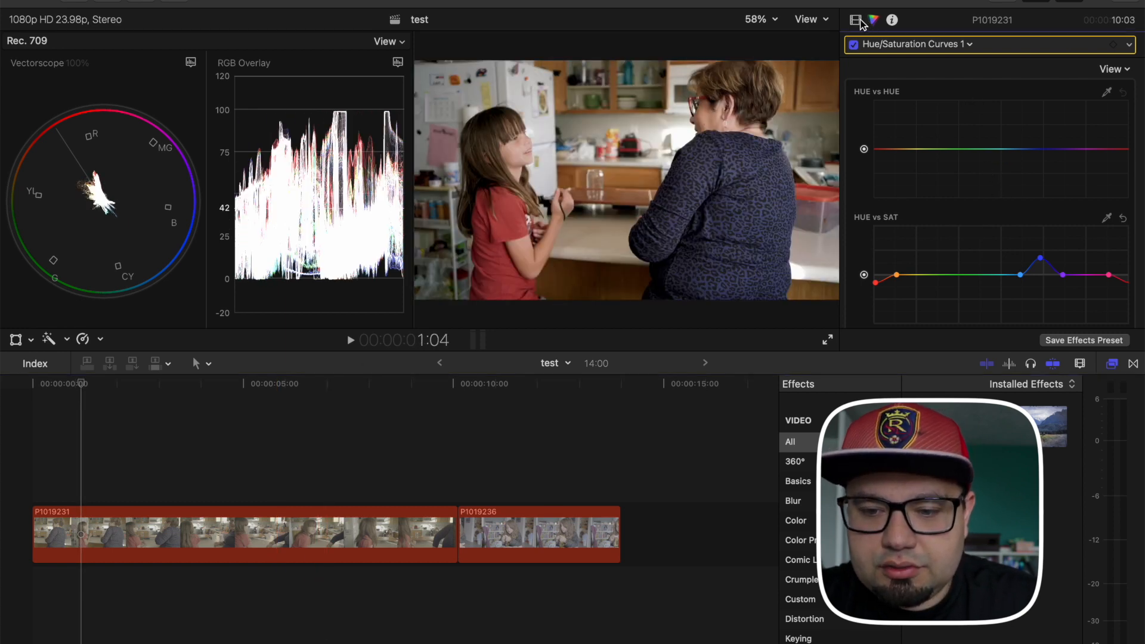
{"action": "left_click", "coordinate": [855, 20]}
{"action": "scroll", "coordinate": [954, 114], "scroll_direction": "down", "scroll_amount": 3}
{"action": "left_click", "coordinate": [990, 75]}
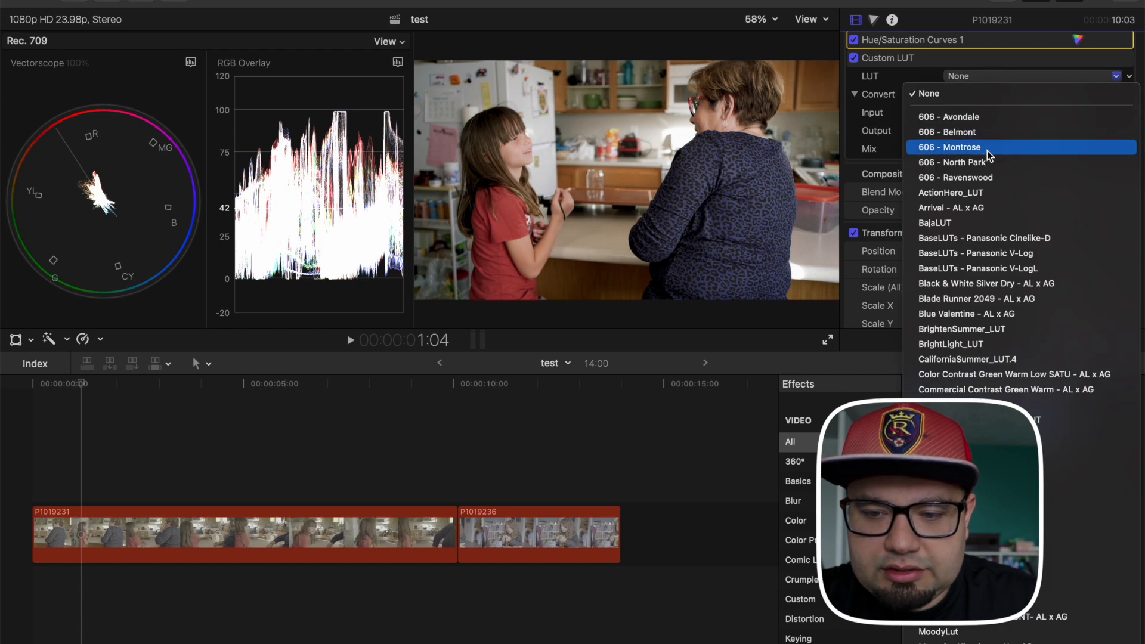
{"action": "left_click", "coordinate": [987, 119]}
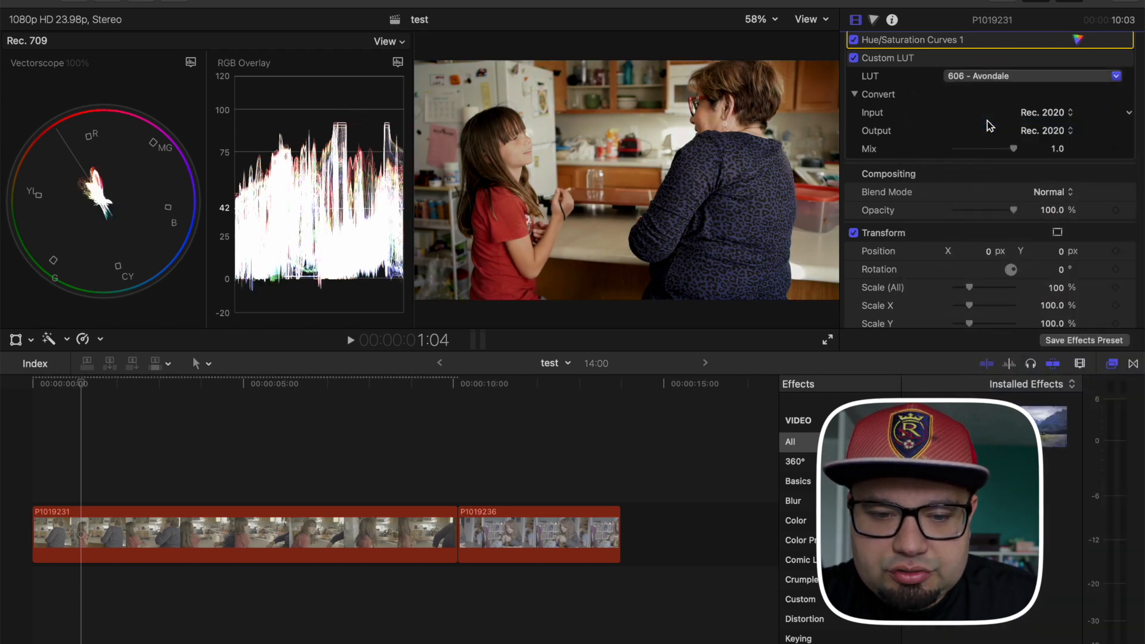
Try the Avondale LUT at a Mix of 0 and of 1.0, and compare the image with the LUT off and on
{"action": "left_click_drag", "start_coordinate": [1012, 153], "coordinate": [945, 154]}
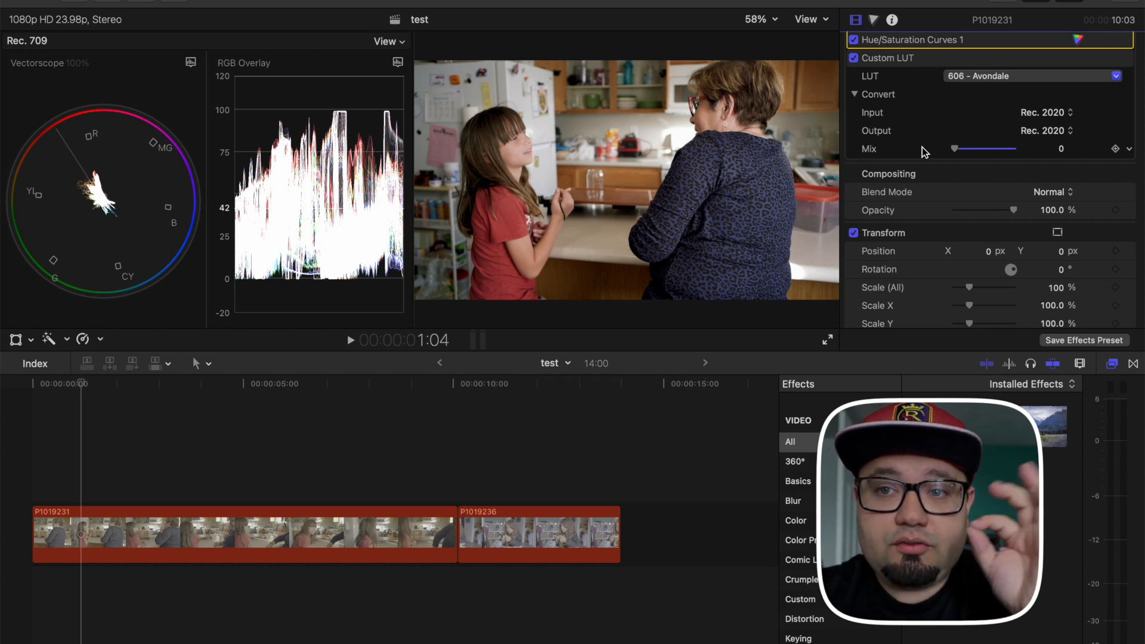
{"action": "left_click_drag", "start_coordinate": [956, 149], "coordinate": [1030, 156]}
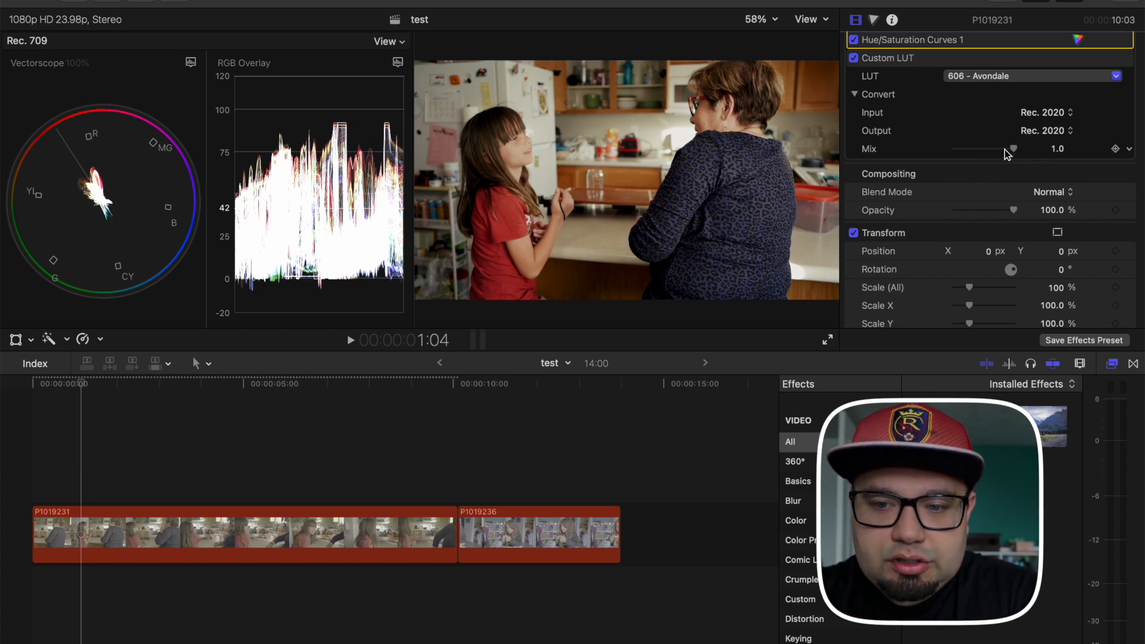
{"action": "left_click", "coordinate": [854, 58]}
{"action": "left_click", "coordinate": [854, 58]}
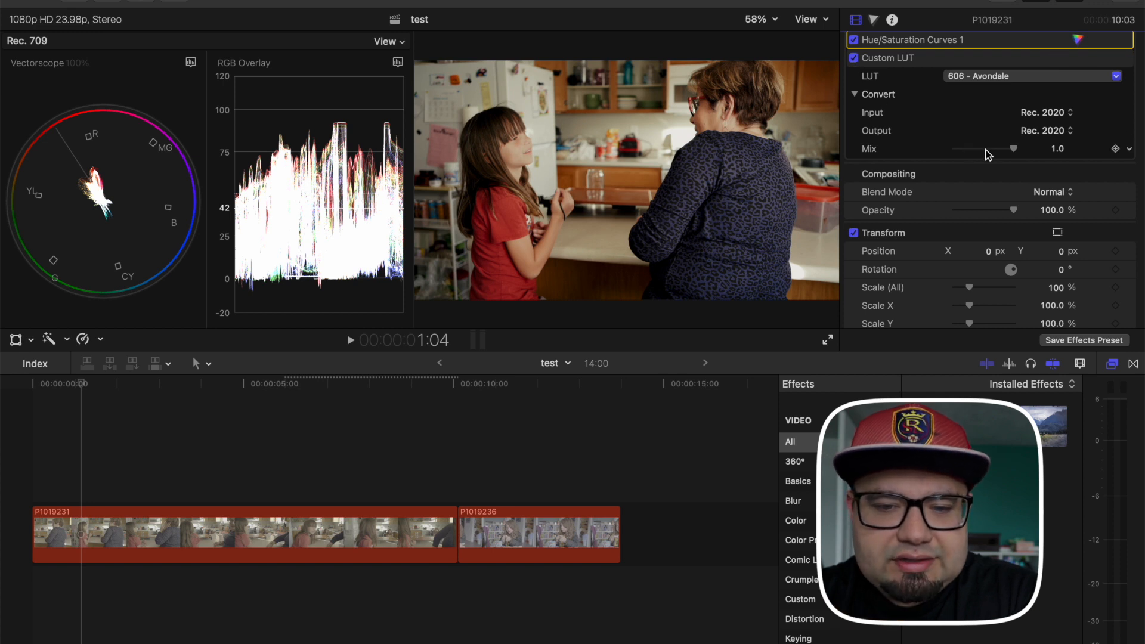
Set the Avondale LUT's Mix to 0.35 and compare the image with the LUT off and on
{"action": "left_click_drag", "start_coordinate": [991, 149], "coordinate": [968, 148]}
{"action": "left_click", "coordinate": [854, 58]}
{"action": "left_click", "coordinate": [854, 58]}
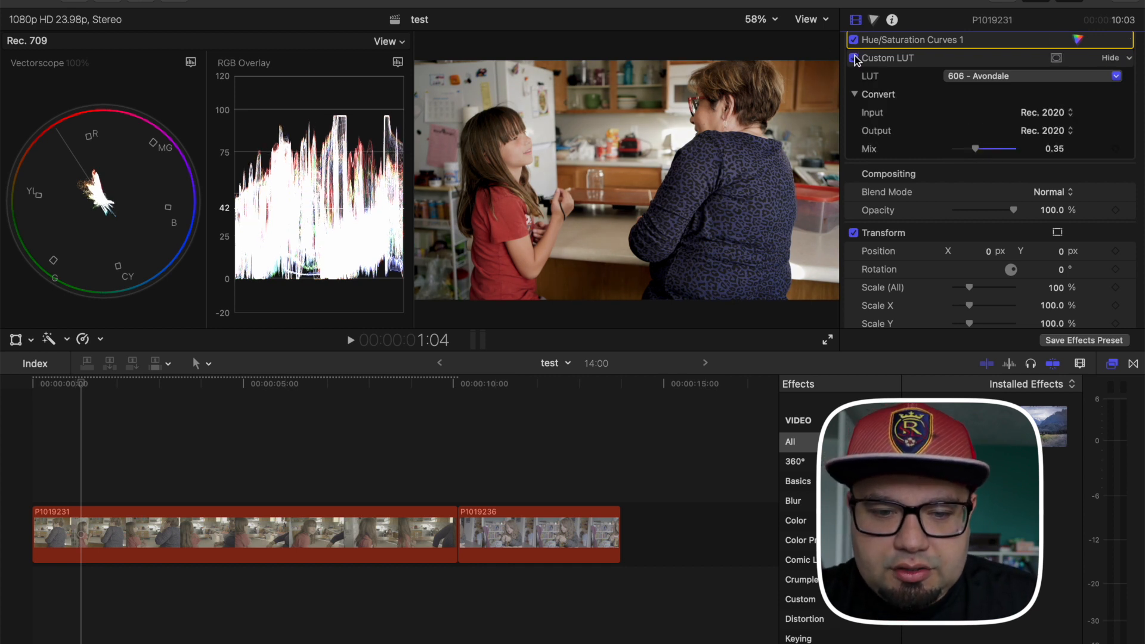
Compare clip P1019231 with the Avondale LUT off and on, and review its stack of color effects
{"action": "left_click", "coordinate": [854, 58]}
{"action": "left_click", "coordinate": [854, 58]}
{"action": "scroll", "coordinate": [900, 69], "scroll_direction": "up", "scroll_amount": 5}
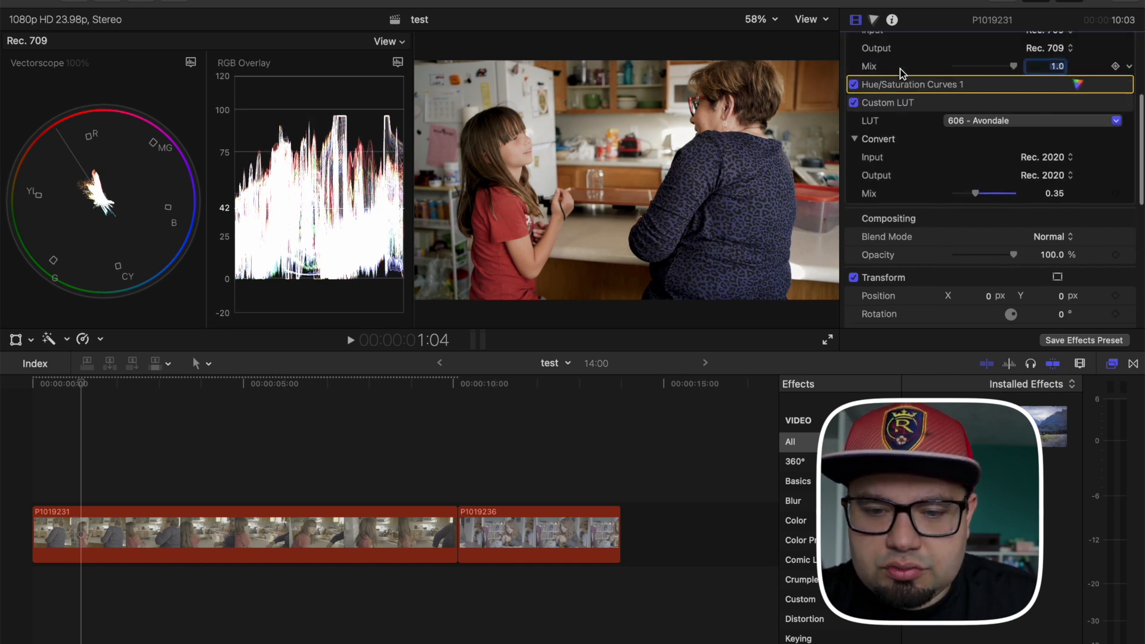
{"action": "scroll", "coordinate": [899, 68], "scroll_direction": "up", "scroll_amount": 2}
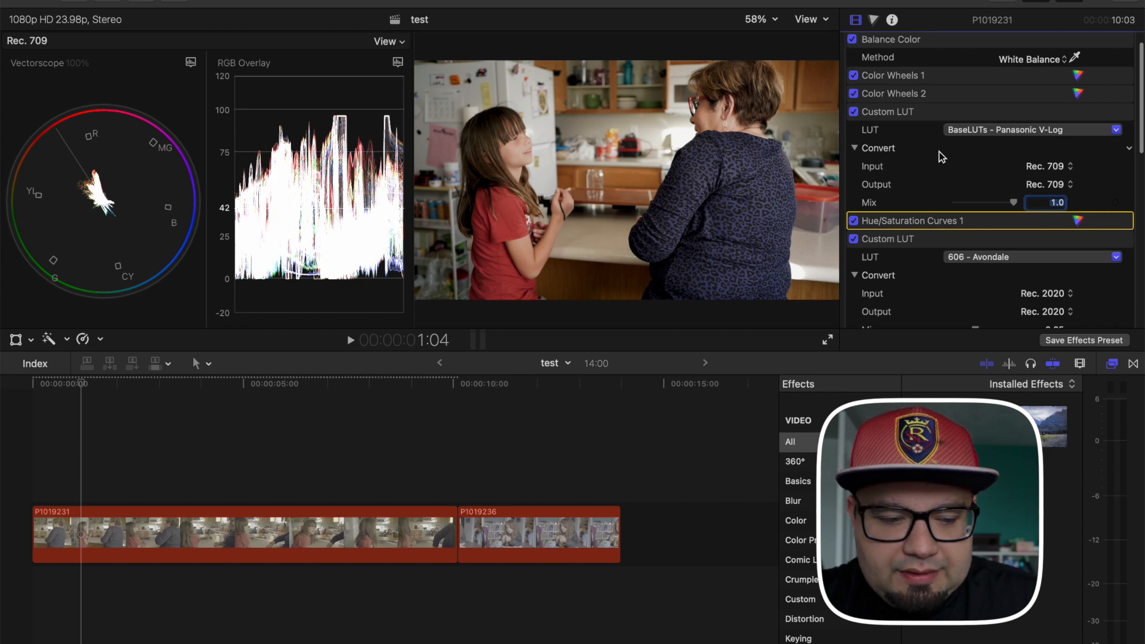
Play back parts of clip P1019231 to review the grade and park the playhead on the close-up at 7:19
{"action": "key", "text": "space"}
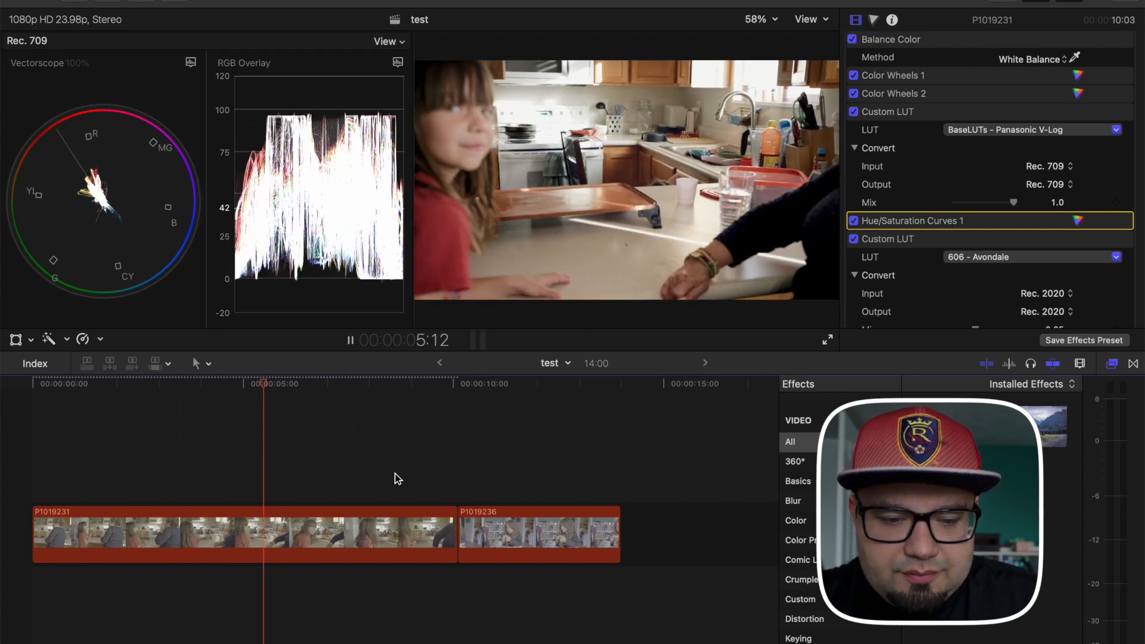
{"action": "left_click", "coordinate": [394, 395]}
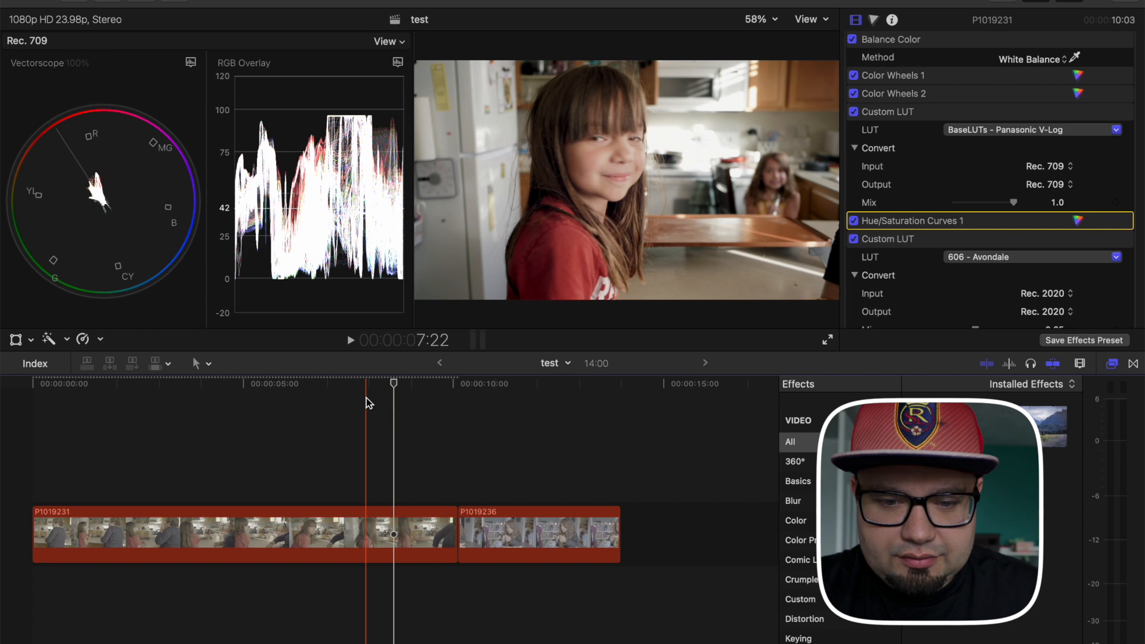
{"action": "key", "text": "space"}
{"action": "key", "text": "space"}
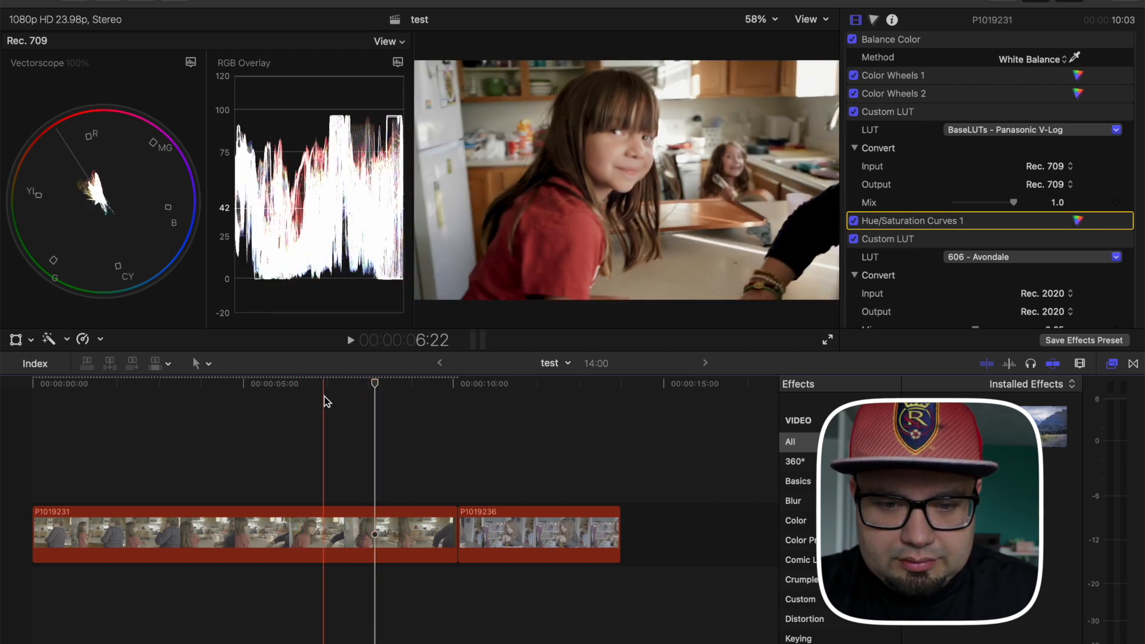
{"action": "key", "text": "space"}
{"action": "key", "text": "space"}
{"action": "key", "text": "Left"}
{"action": "key", "text": "Left"}
{"action": "key", "text": "Left"}
{"action": "key", "text": "Left"}
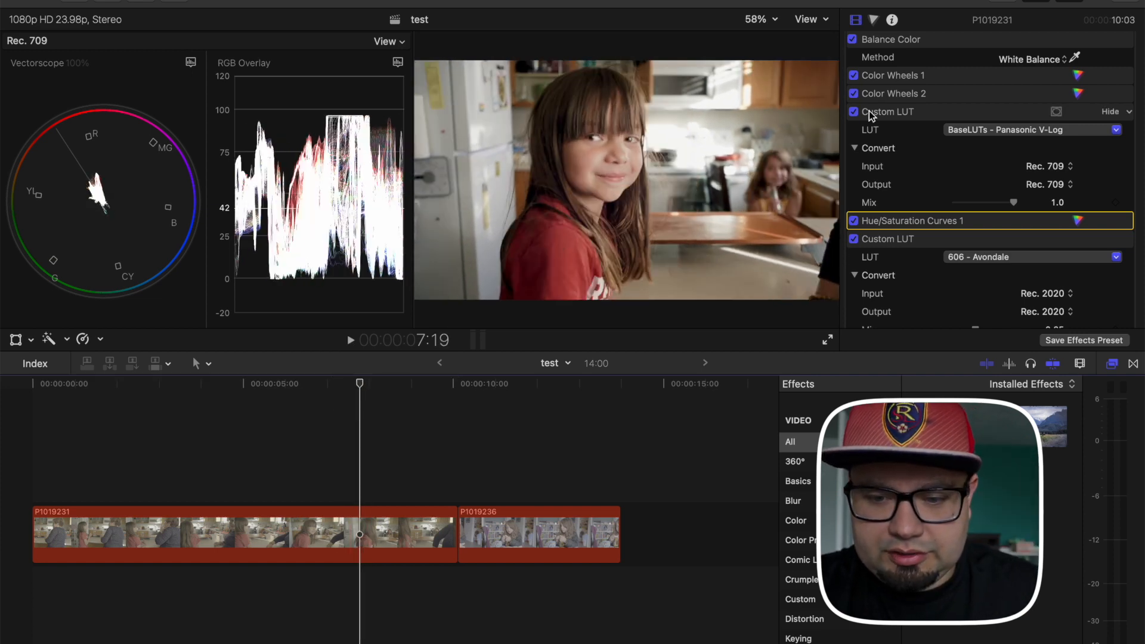
Compare the close-up frame at 7:19 with the Avondale LUT off and on
{"action": "left_click", "coordinate": [854, 239]}
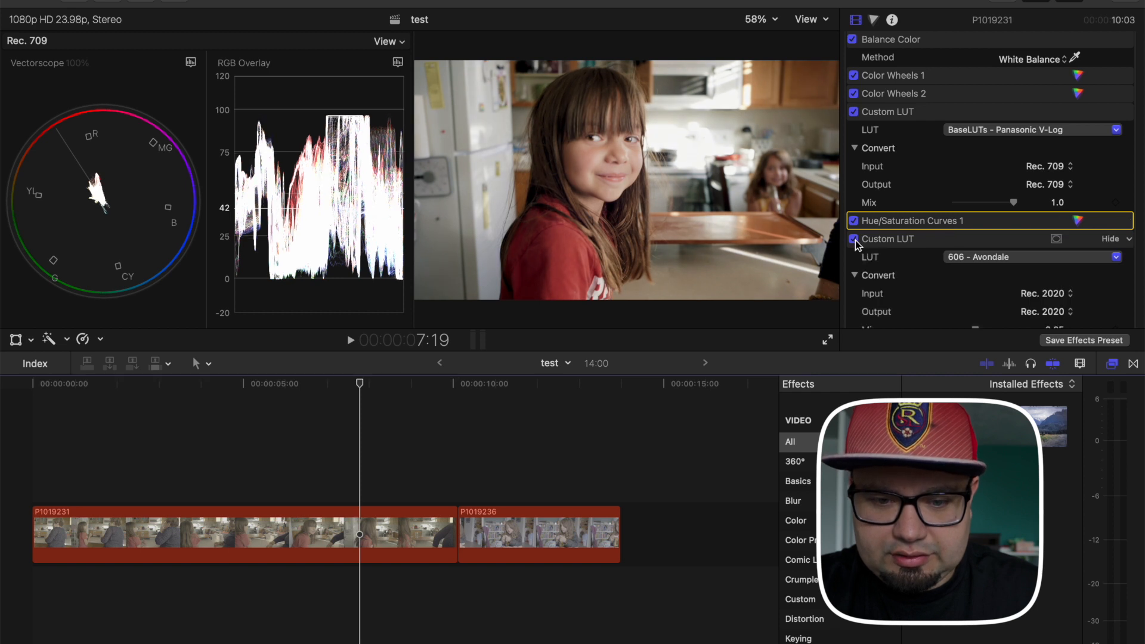
{"action": "left_click", "coordinate": [854, 239]}
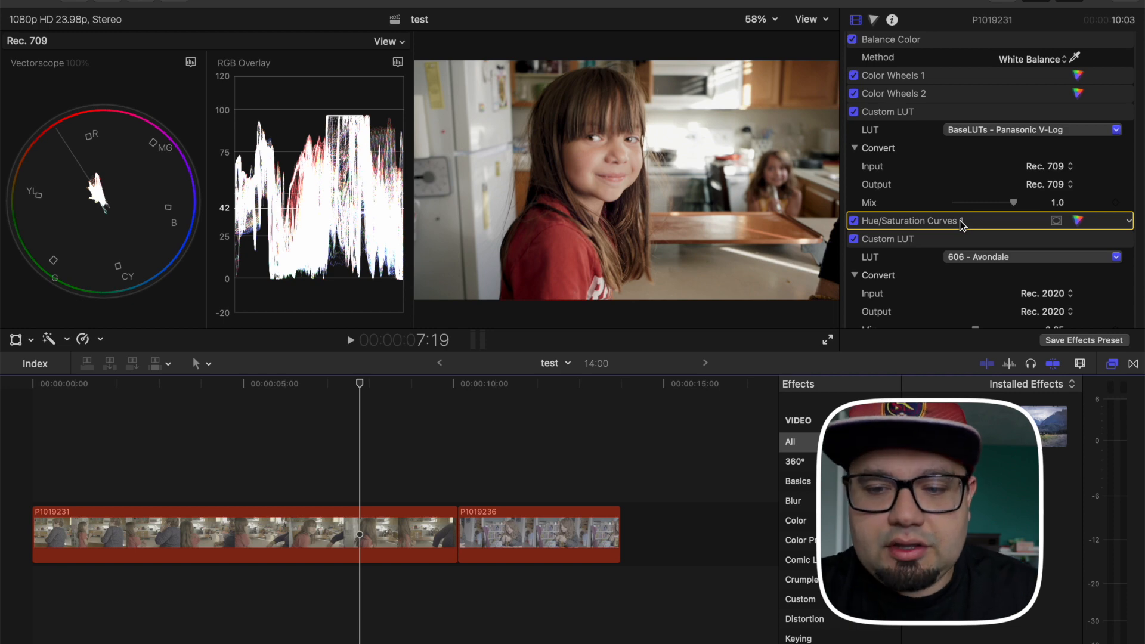
{"action": "scroll", "coordinate": [913, 197], "scroll_direction": "down", "scroll_amount": 5}
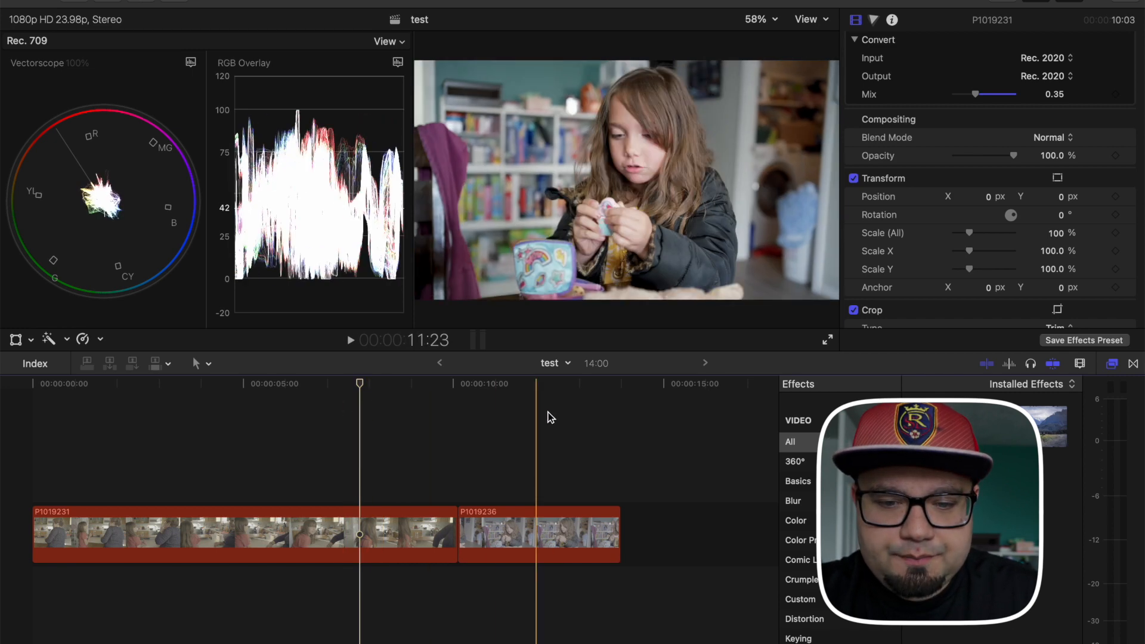
Compare clip P1019236 with Color Wheels 1 and Color Wheels 2 switched off and back on, with both corrections selected
{"action": "left_click", "coordinate": [515, 411]}
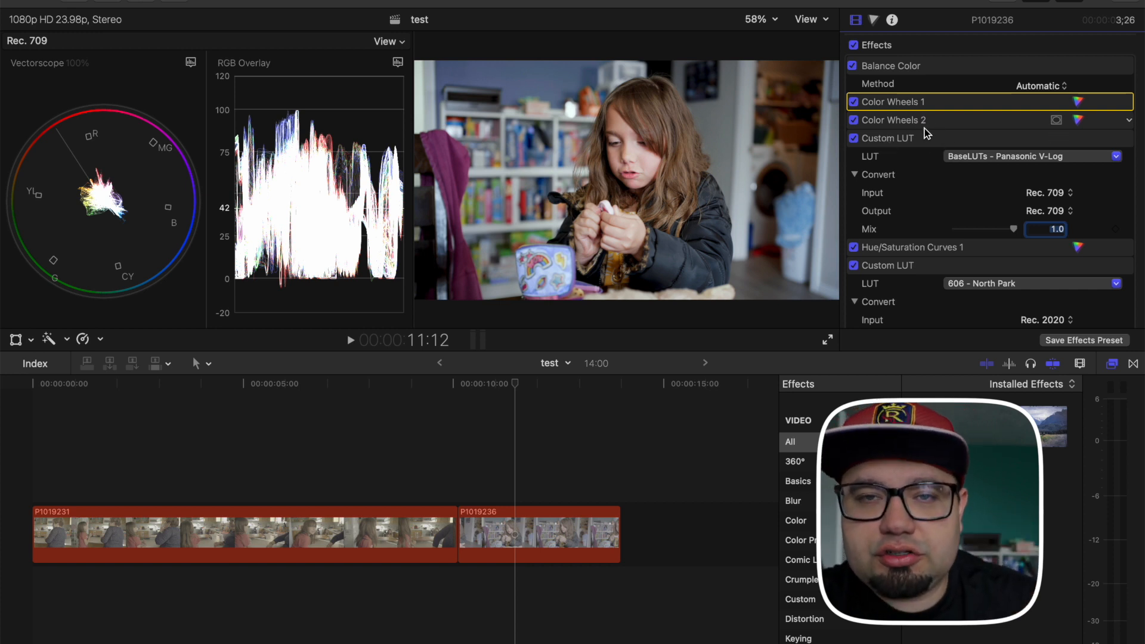
{"action": "left_click", "coordinate": [940, 119], "text": "super"}
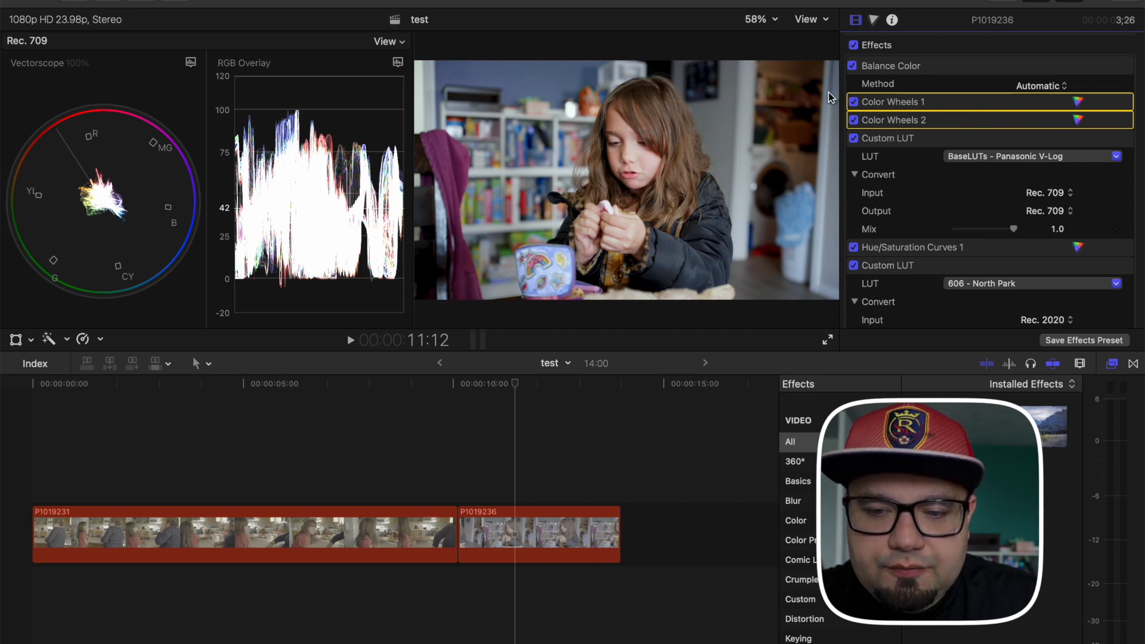
{"action": "left_click", "coordinate": [854, 102]}
{"action": "left_click", "coordinate": [853, 120]}
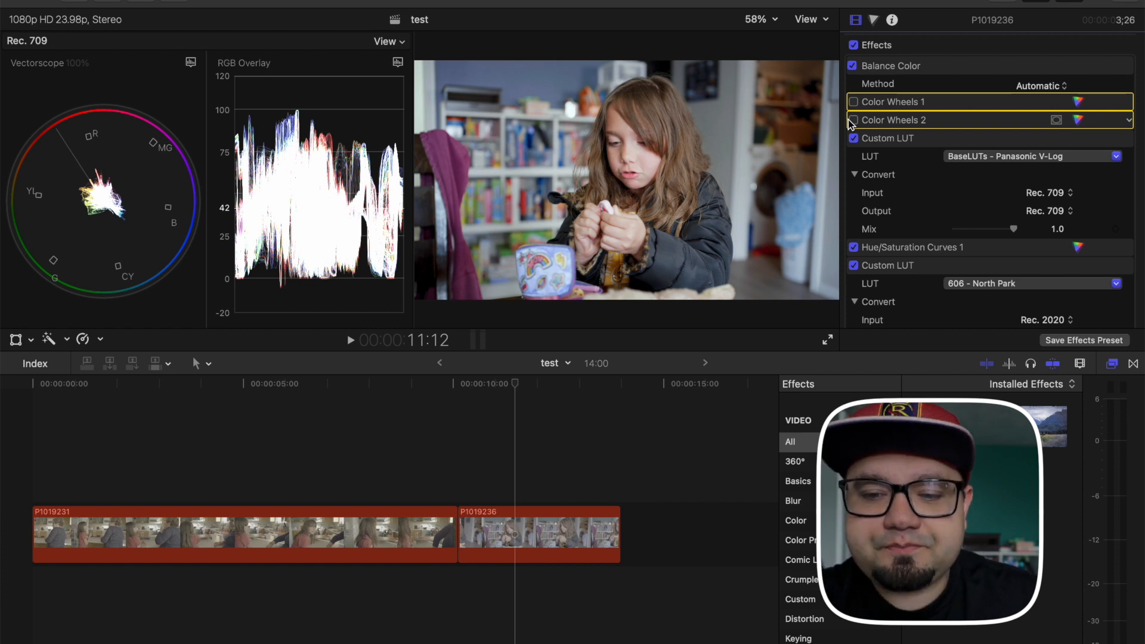
{"action": "left_click", "coordinate": [853, 102]}
{"action": "left_click", "coordinate": [853, 120]}
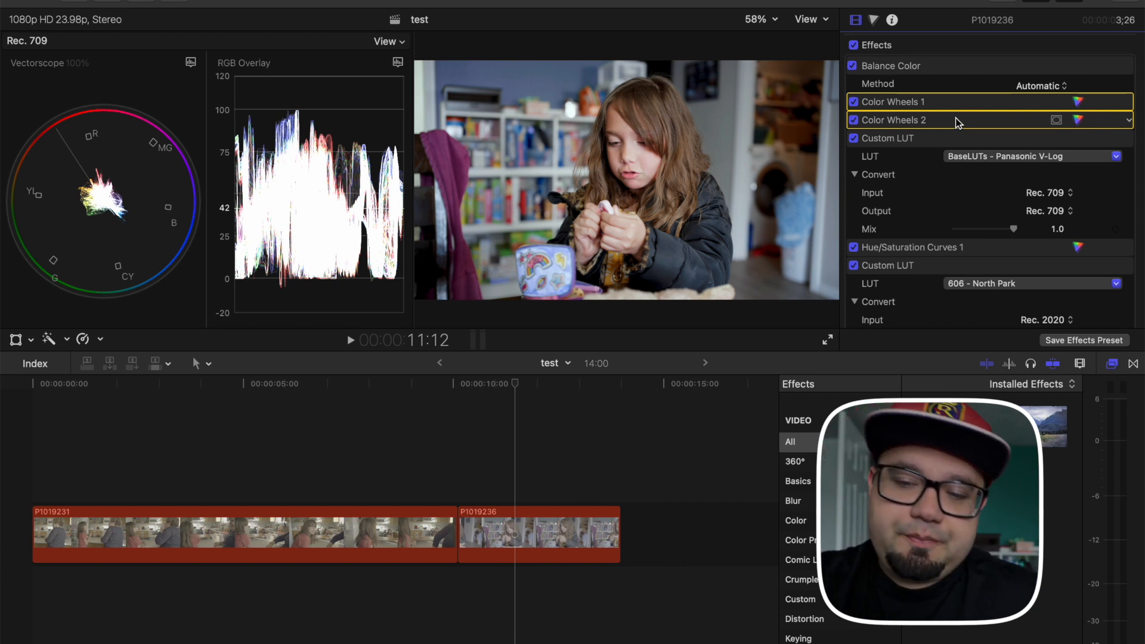
Try moving Color Wheels 1 and 2 below the Panasonic V-Log Custom LUT in the effect order, and undo the move
{"action": "left_click_drag", "start_coordinate": [956, 122], "coordinate": [953, 224]}
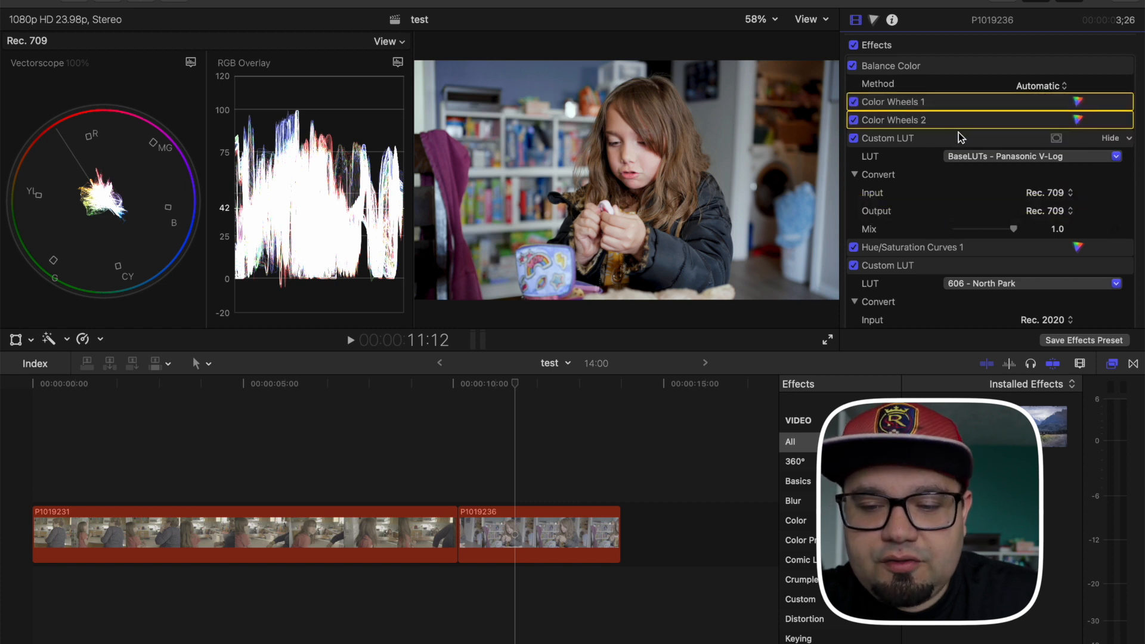
{"action": "left_click_drag", "start_coordinate": [958, 127], "coordinate": [952, 248]}
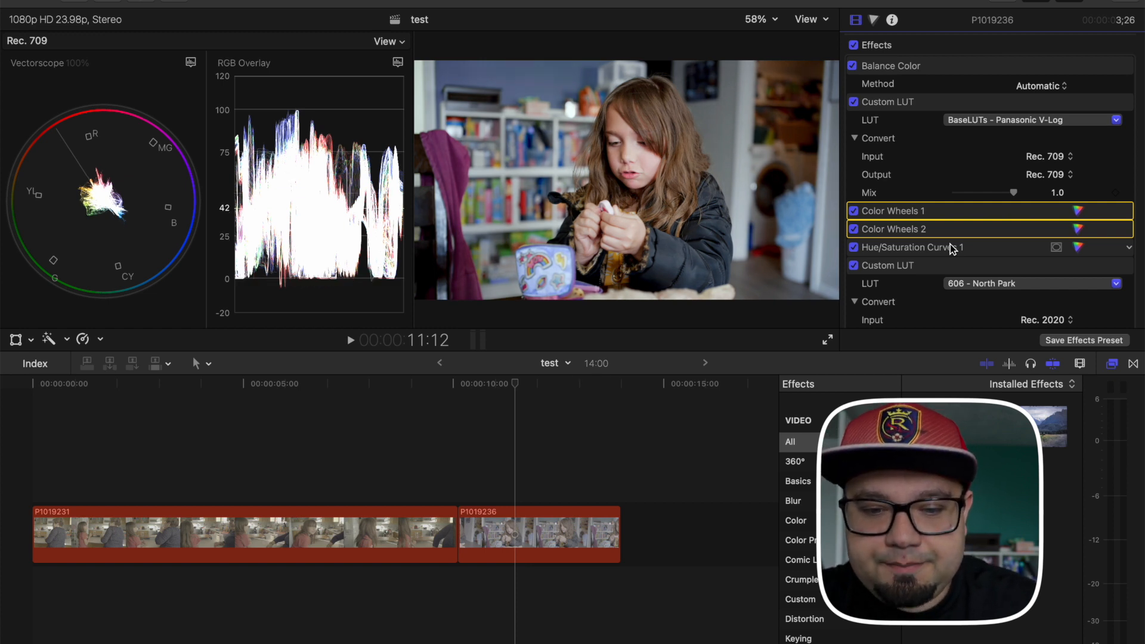
{"action": "key", "text": "super+z"}
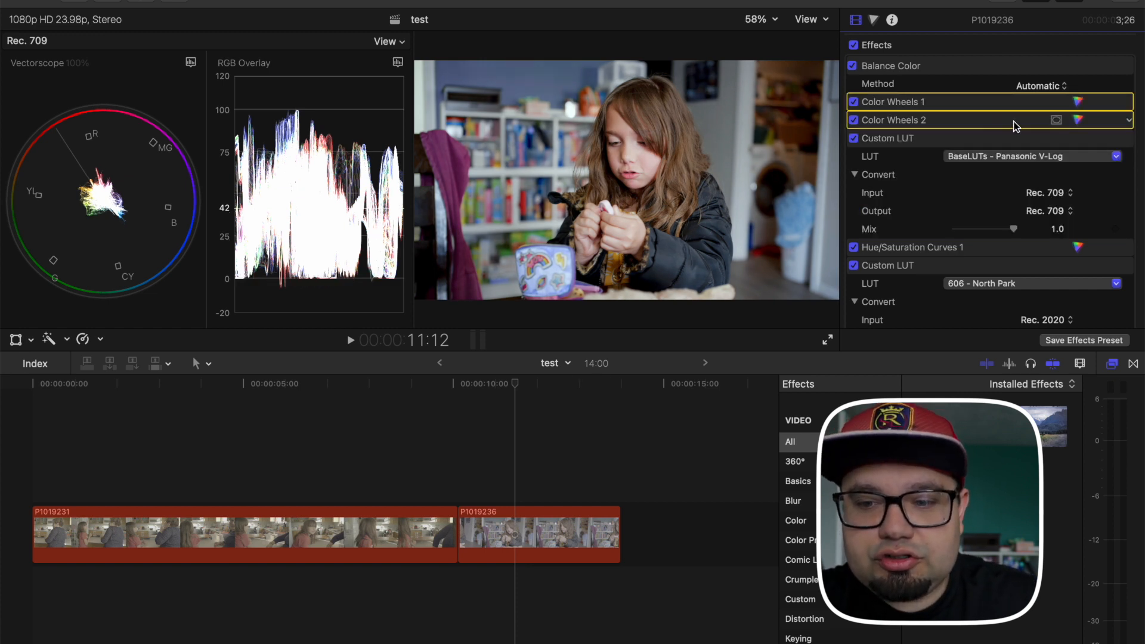
Open Color Wheels 1 of clip P1019236, nudge the Global brightness and review the remaining wheels
{"action": "left_click", "coordinate": [1055, 102]}
{"action": "left_click", "coordinate": [1077, 103]}
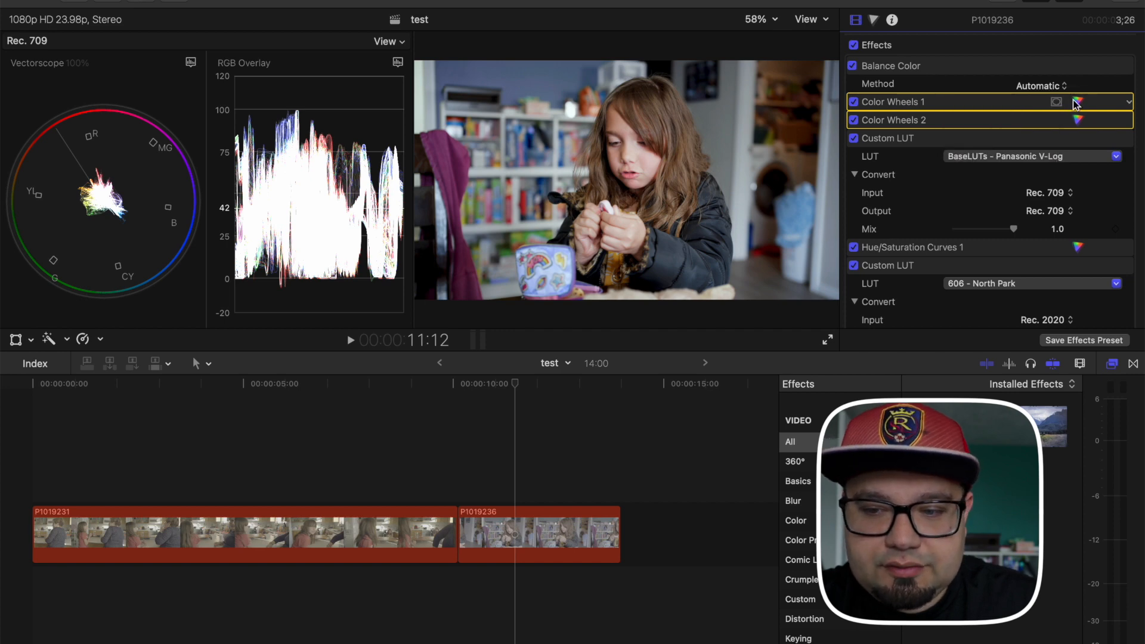
{"action": "left_click", "coordinate": [1077, 103]}
{"action": "scroll", "coordinate": [1032, 163], "scroll_direction": "down", "scroll_amount": 3}
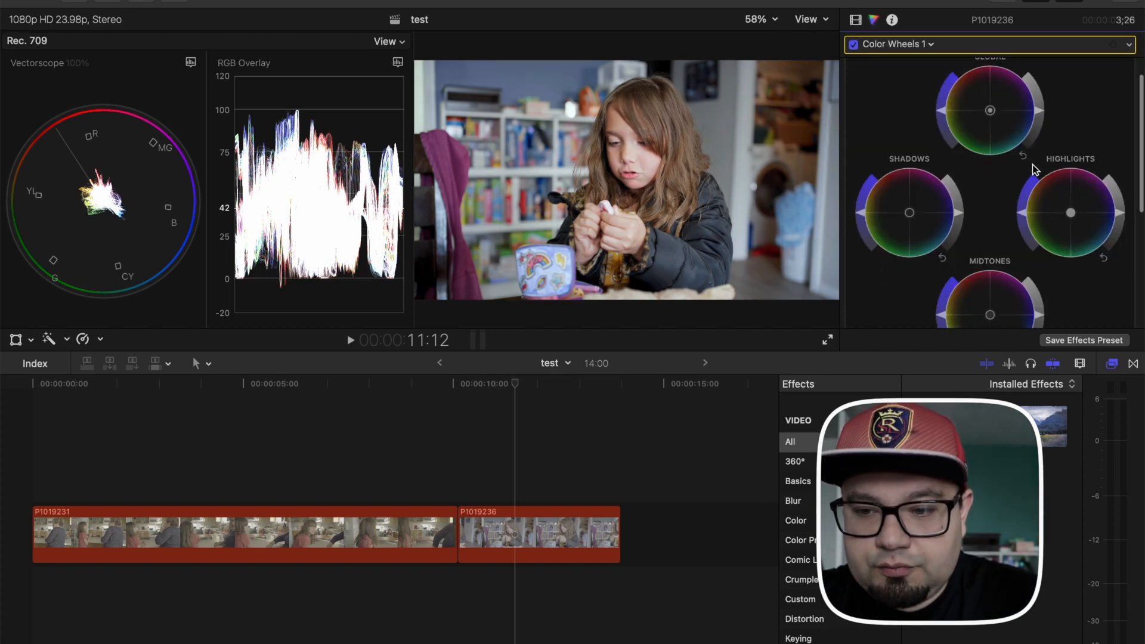
{"action": "mouse_move", "coordinate": [1040, 113]}
{"action": "left_mouse_down"}
{"action": "mouse_move", "coordinate": [1042, 125]}
{"action": "mouse_move", "coordinate": [1041, 110]}
{"action": "left_mouse_up"}
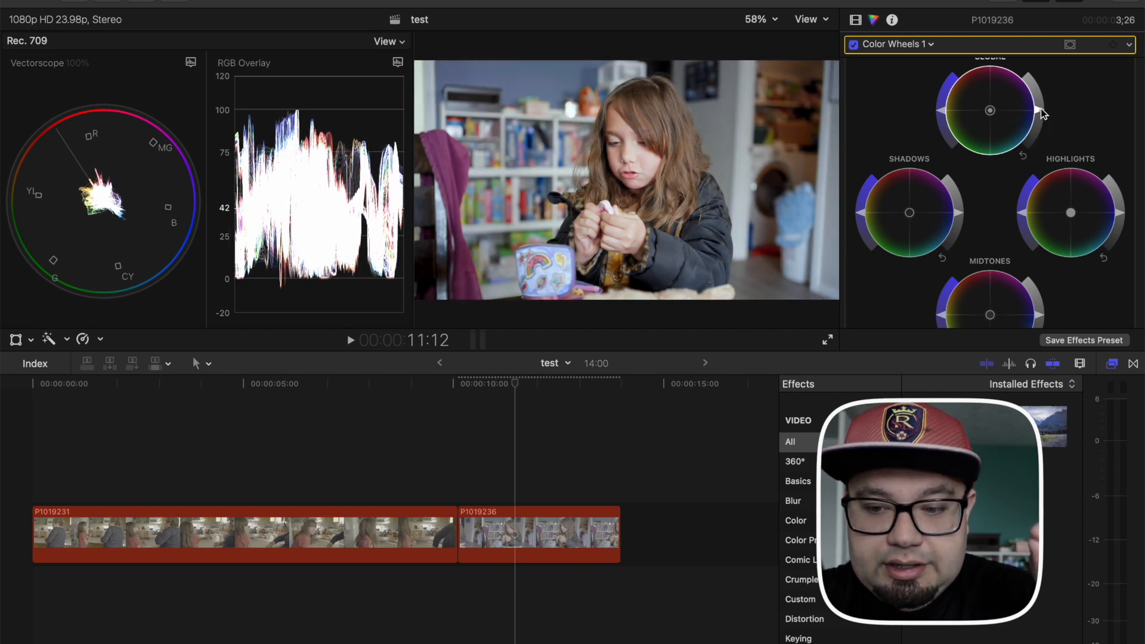
{"action": "scroll", "coordinate": [1018, 230], "scroll_direction": "down", "scroll_amount": 2}
{"action": "scroll", "coordinate": [1019, 205], "scroll_direction": "down", "scroll_amount": 4}
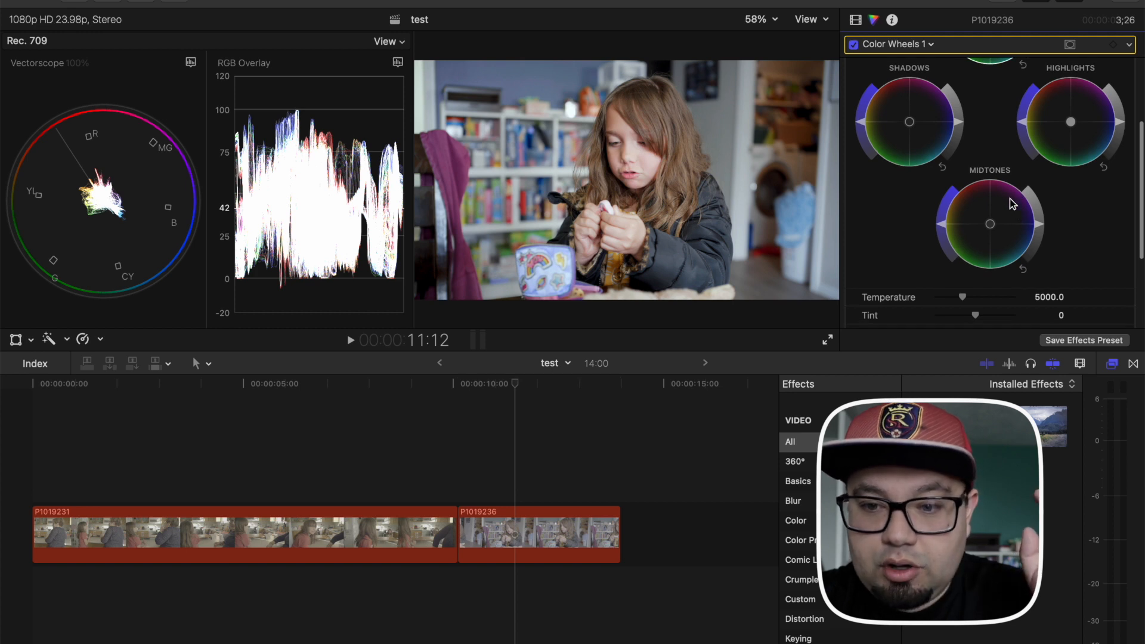
In Color Wheels 2 of clip P1019236, lower the Shadows and Highlights brightness and fine-tune the Midtones
{"action": "left_click", "coordinate": [920, 47]}
{"action": "left_click", "coordinate": [921, 92]}
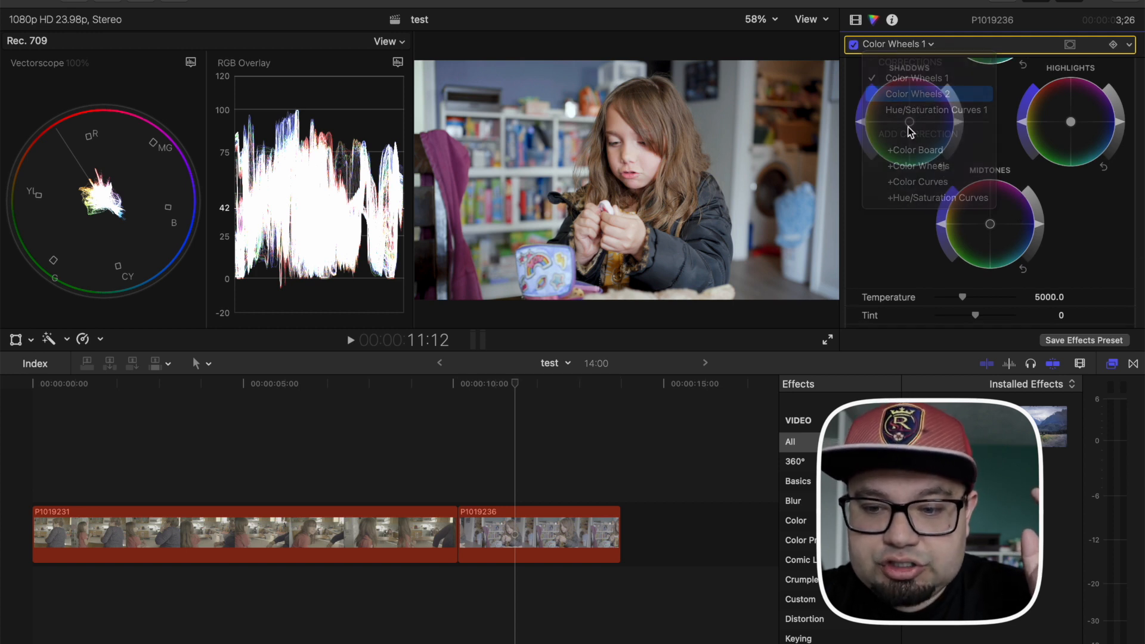
{"action": "scroll", "coordinate": [968, 148], "scroll_direction": "up", "scroll_amount": 2}
{"action": "left_click_drag", "start_coordinate": [960, 163], "coordinate": [962, 174]}
{"action": "left_click_drag", "start_coordinate": [1041, 264], "coordinate": [1039, 254]}
{"action": "left_click_drag", "start_coordinate": [1106, 159], "coordinate": [1118, 169]}
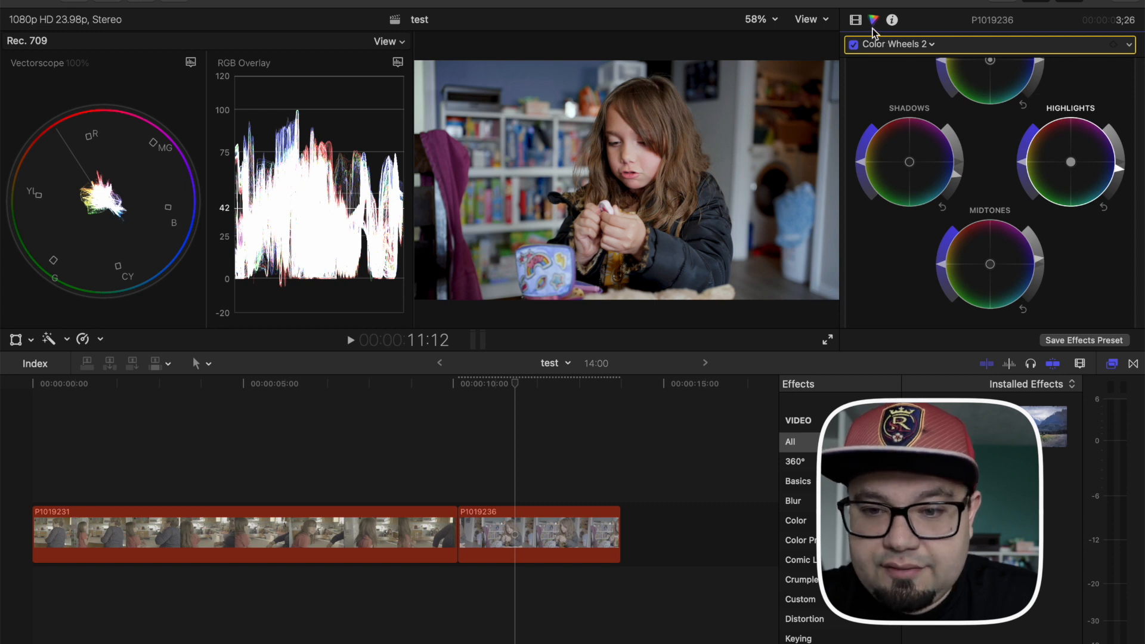
Try the North Park LUT at a Mix of 0.39, compare it off and on, and set the Mix to 0.28
{"action": "left_click", "coordinate": [856, 19]}
{"action": "scroll", "coordinate": [942, 152], "scroll_direction": "down", "scroll_amount": 4}
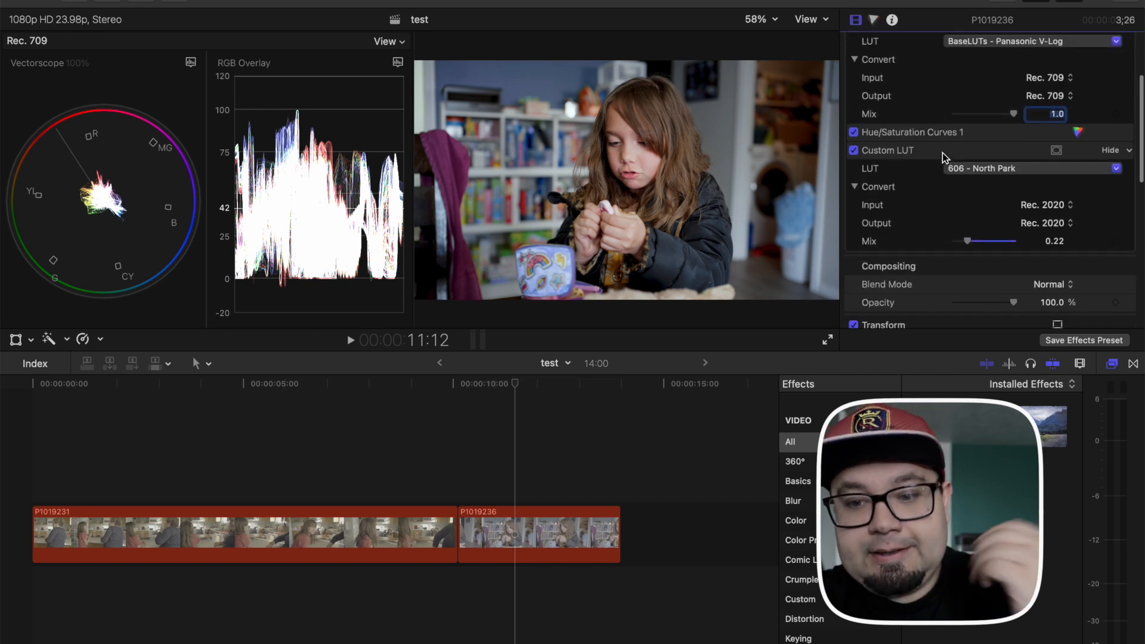
{"action": "left_click_drag", "start_coordinate": [967, 238], "coordinate": [978, 238]}
{"action": "left_click", "coordinate": [853, 147]}
{"action": "left_click", "coordinate": [853, 147]}
{"action": "left_click", "coordinate": [853, 147]}
{"action": "left_click", "coordinate": [853, 147]}
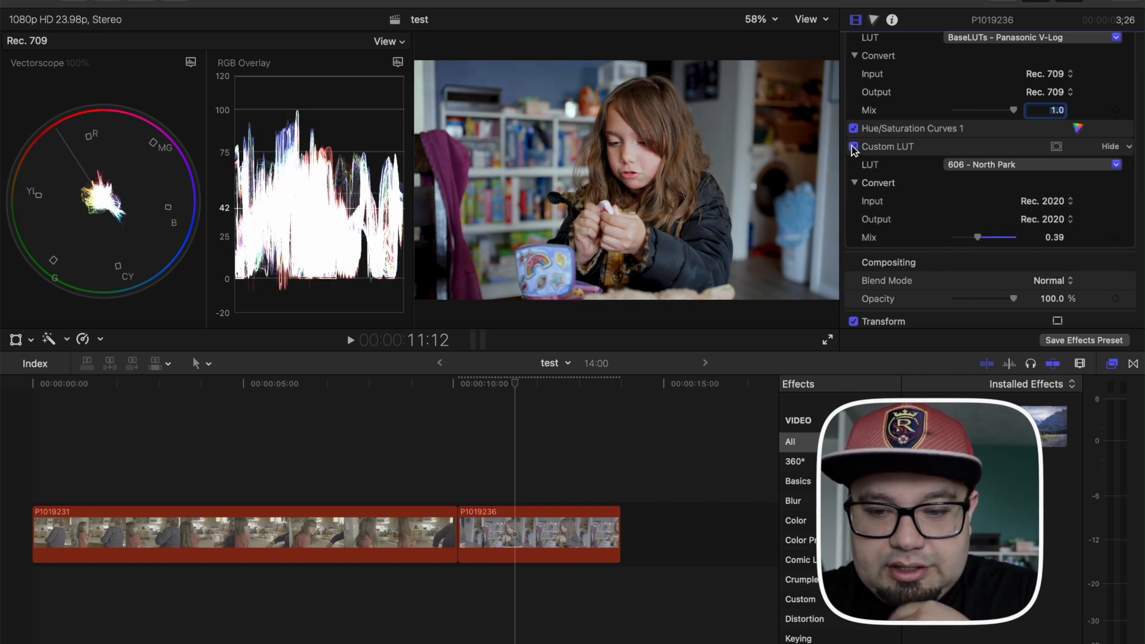
{"action": "left_click_drag", "start_coordinate": [978, 237], "coordinate": [974, 239]}
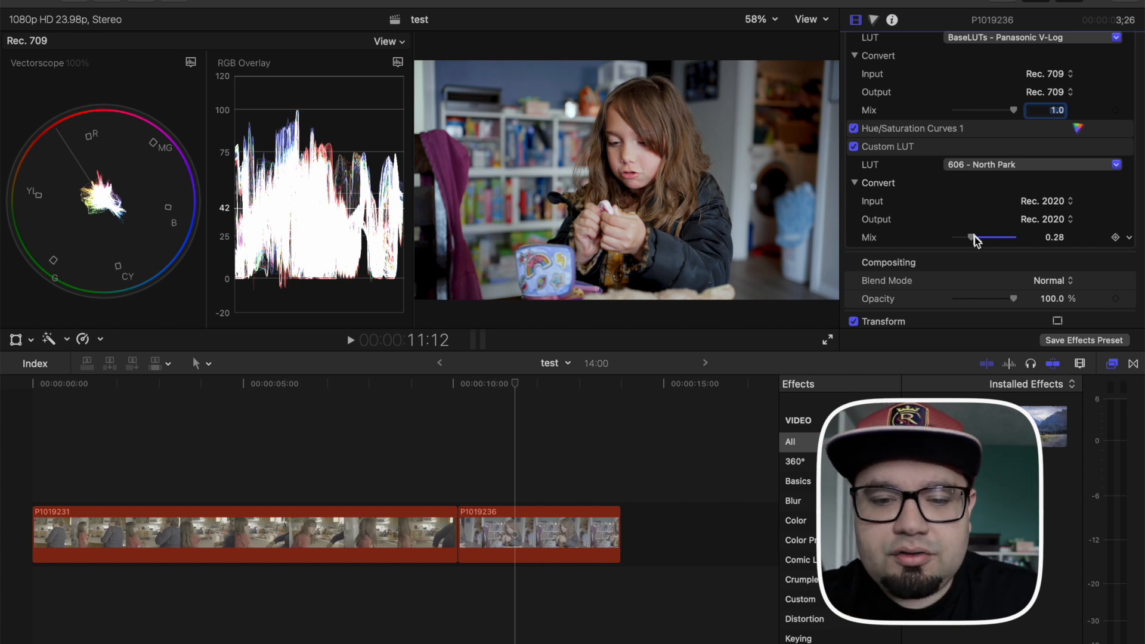
{"action": "scroll", "coordinate": [947, 181], "scroll_direction": "up", "scroll_amount": 5}
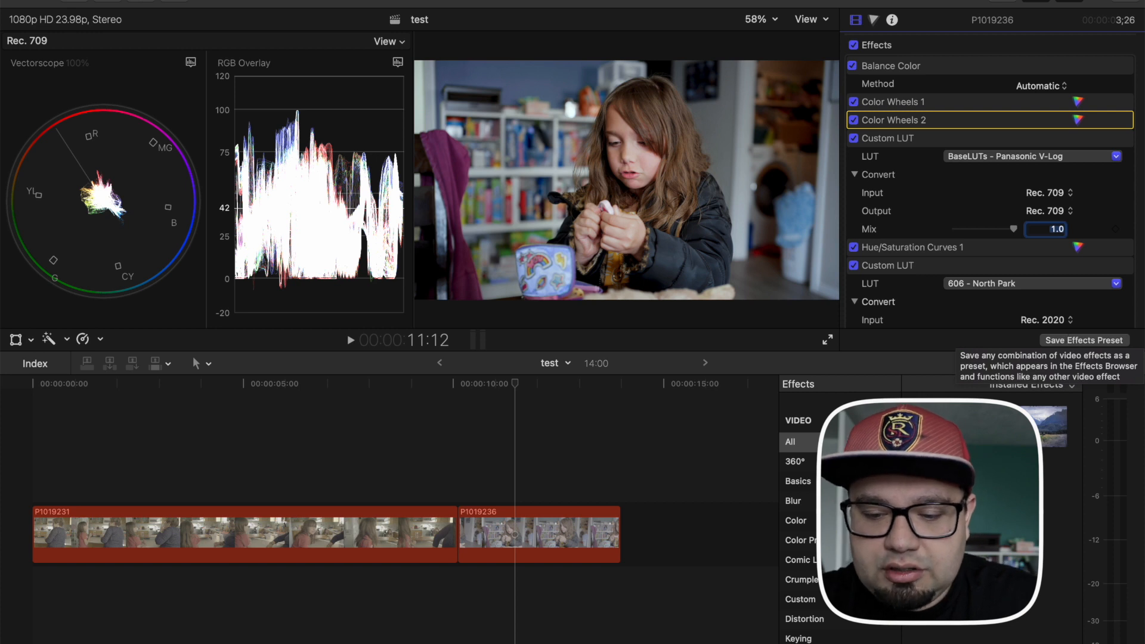
Show the Color Presets category of the installed video effects
{"action": "left_click", "coordinate": [794, 521]}
{"action": "left_click", "coordinate": [799, 539]}
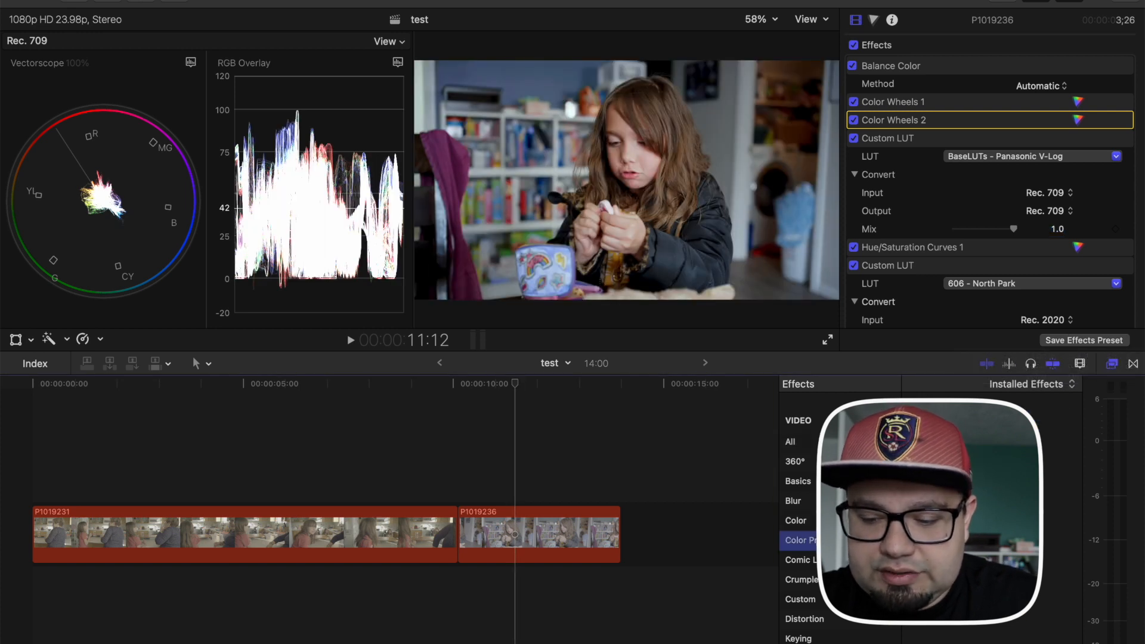